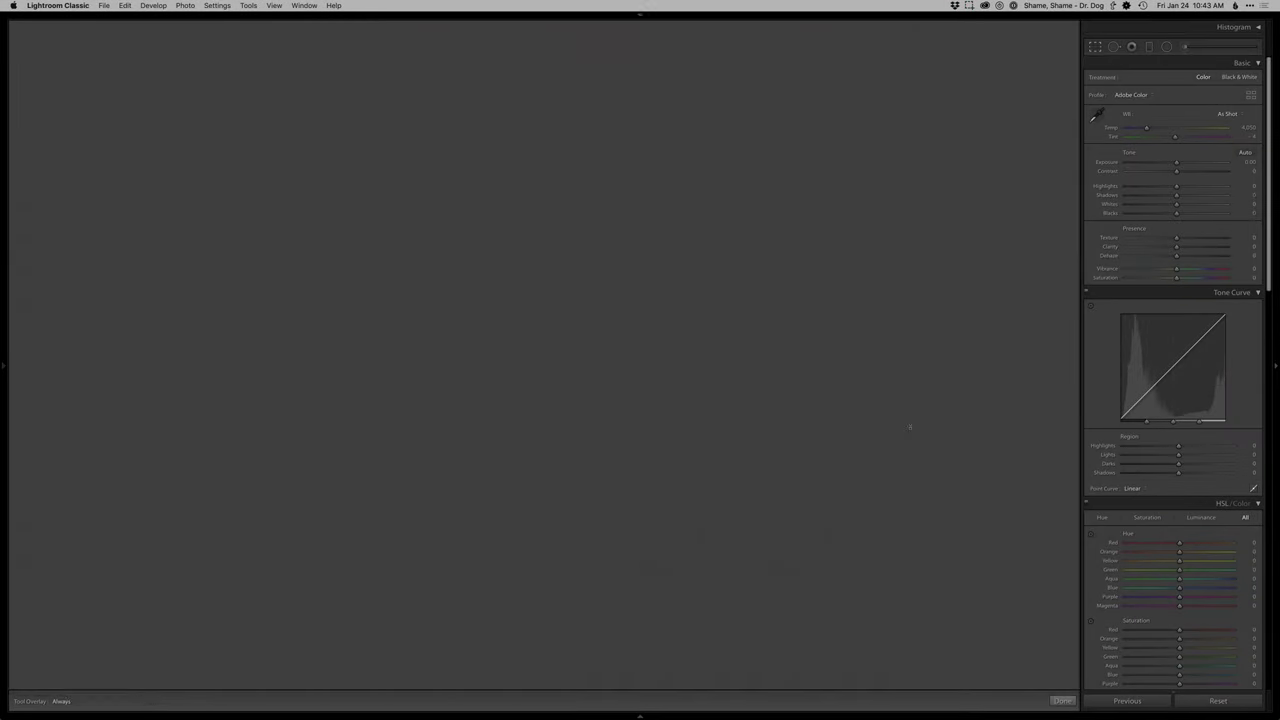
Step: Close the crop tool and review the photo's shooting information overlay
{"action": "left_click_drag", "start_coordinate": [891, 422], "coordinate": [891, 412]}
{"action": "key", "text": "Return"}
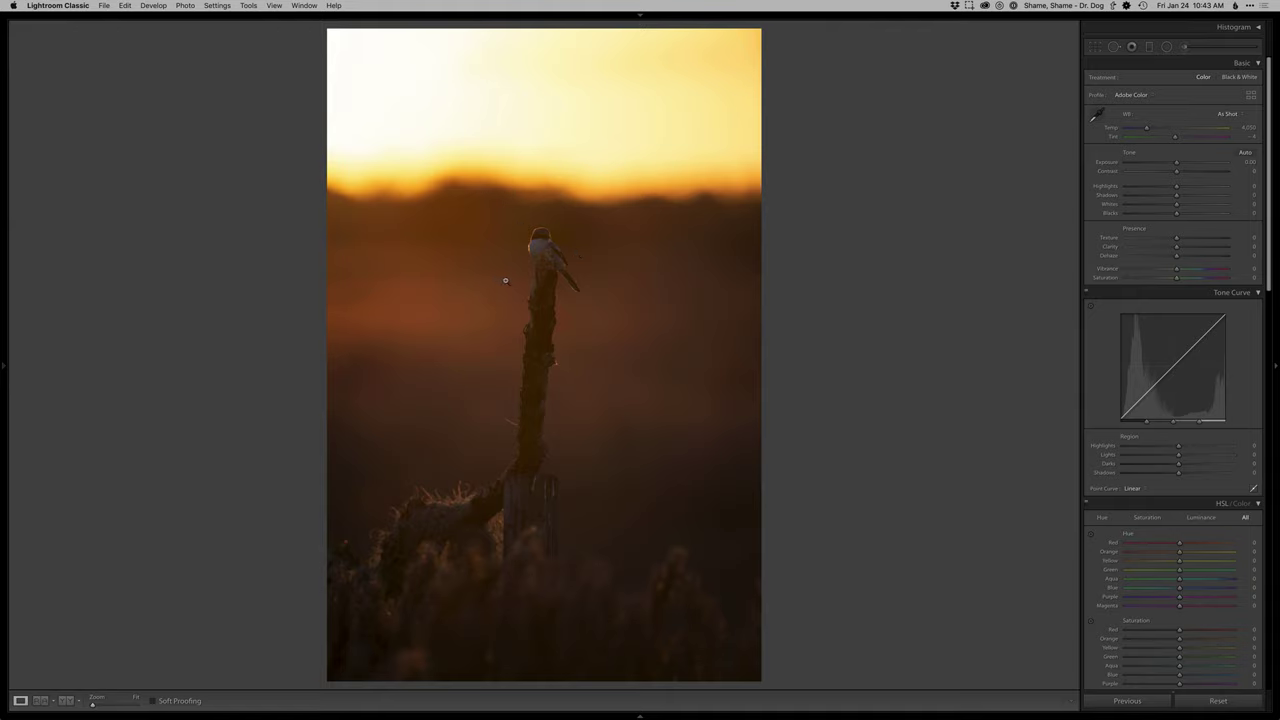
{"action": "key", "text": "backslash"}
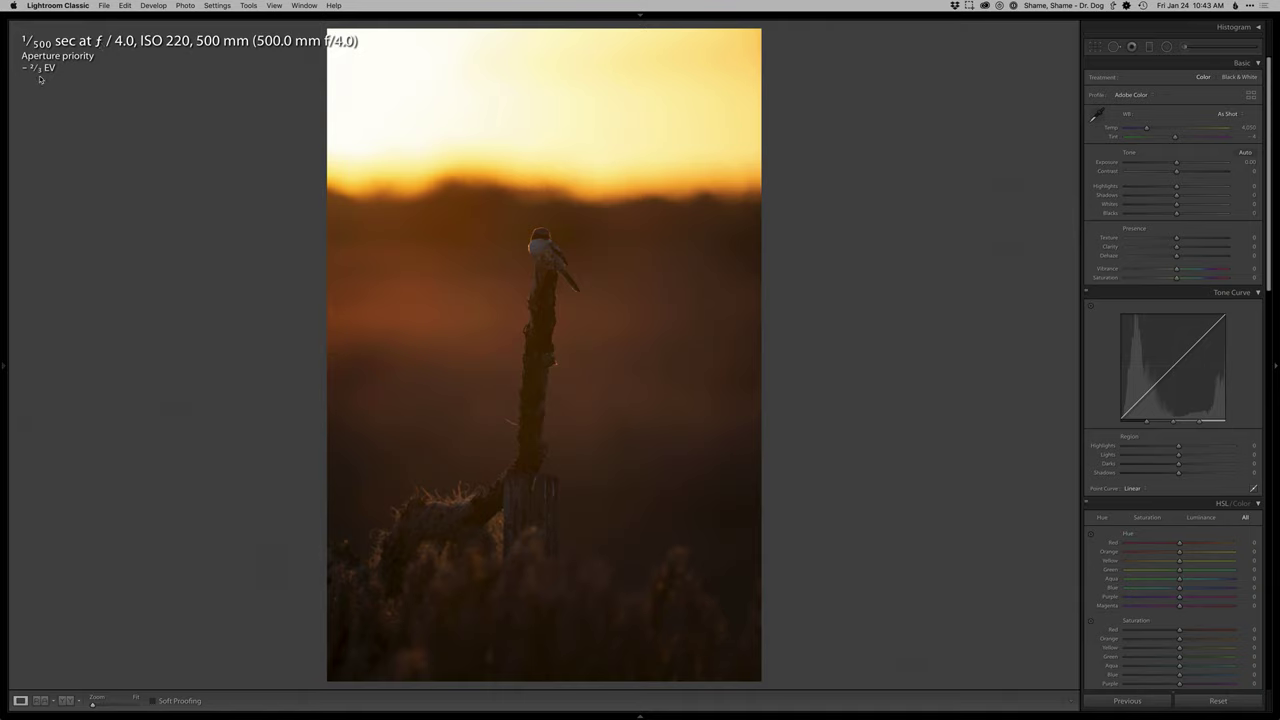
{"action": "key", "text": "i"}
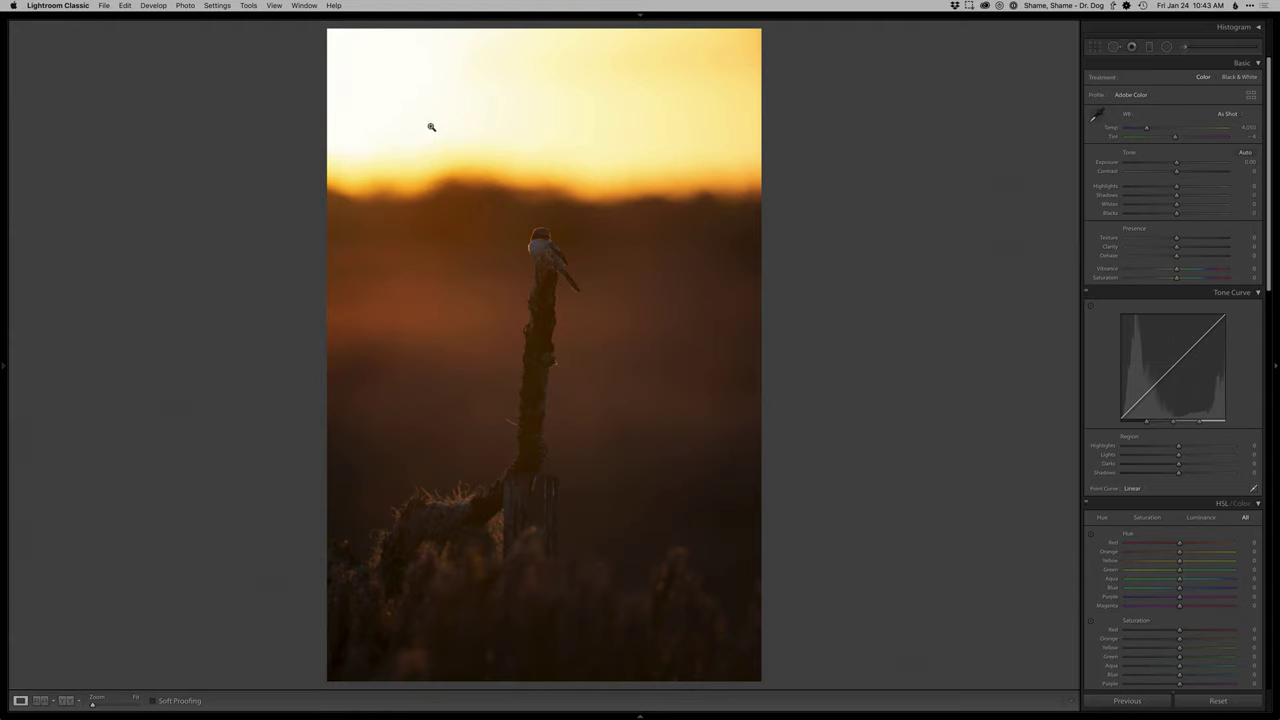
Step: Set the photo's temperature to 4,850, tint to +2, shadows to +30 and blacks to −40
{"action": "key", "text": "shift"}
{"action": "key", "text": "super+shift+z"}
{"action": "key", "text": "super+shift+z"}
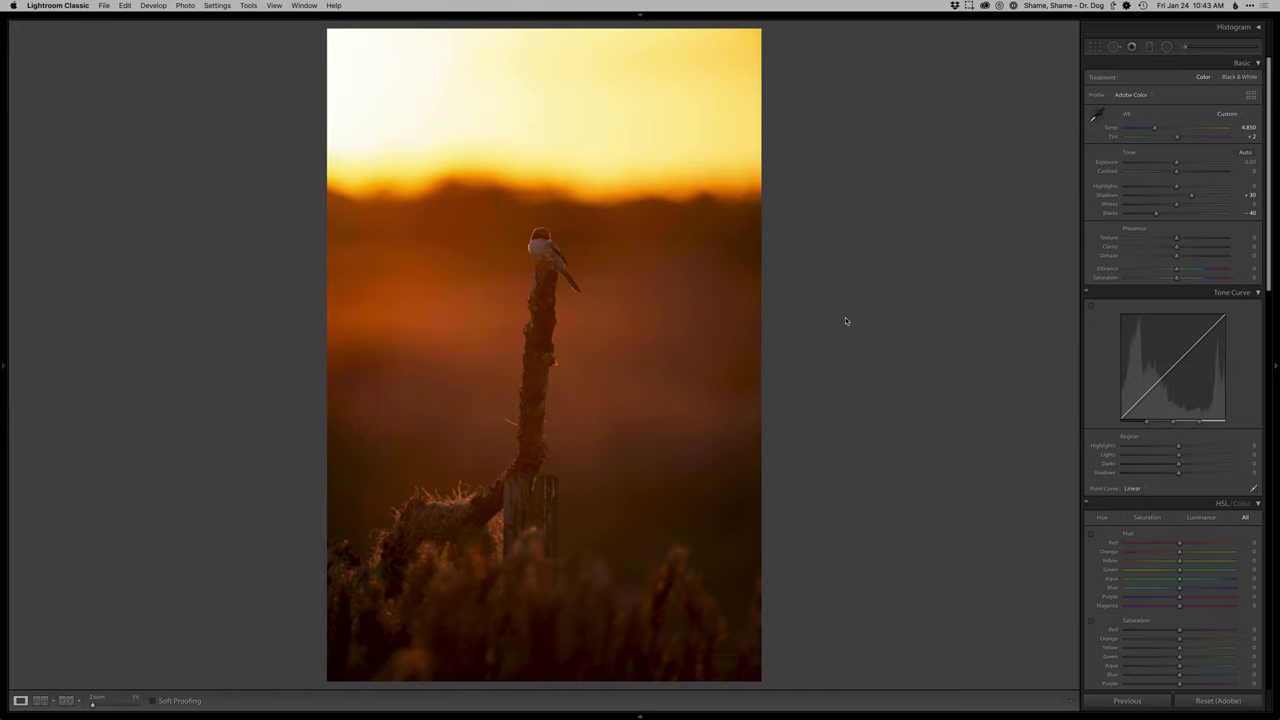
Step: Add a horizontal graduated filter over the sky down to the tree line and set its highlights to −52
{"action": "key", "text": "m"}
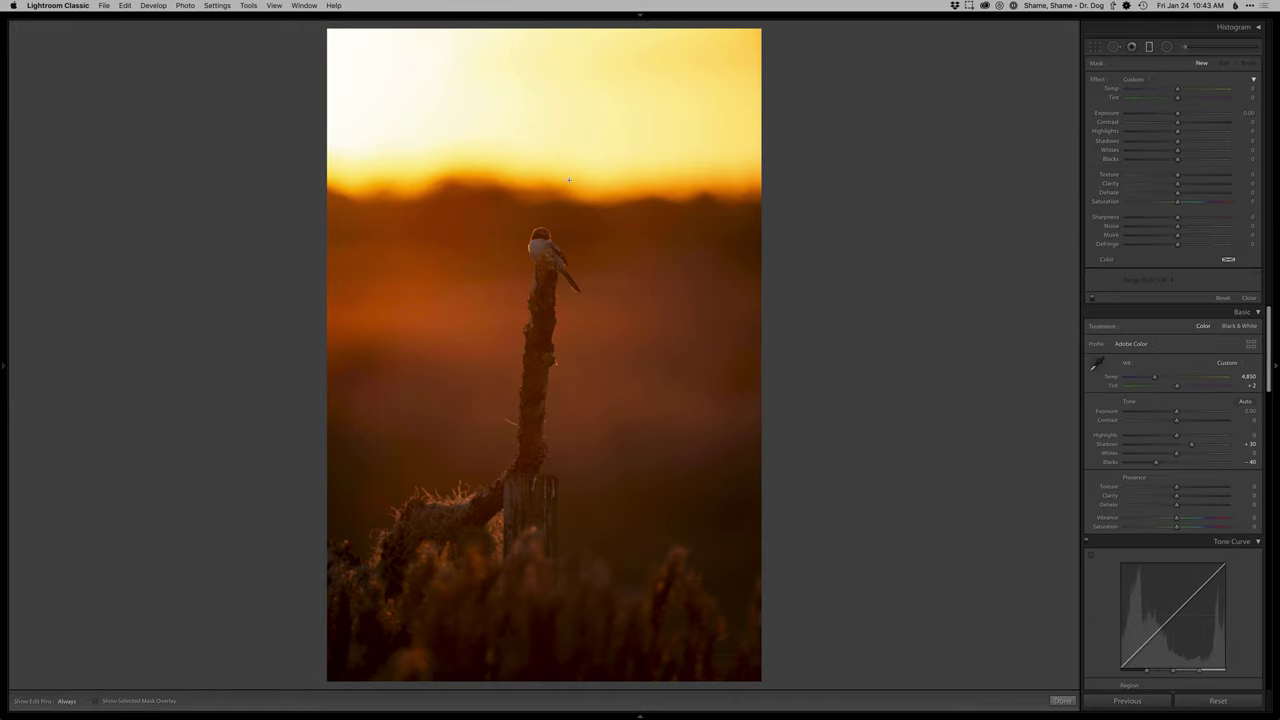
{"action": "left_click_drag", "start_coordinate": [542, 154], "coordinate": [541, 217]}
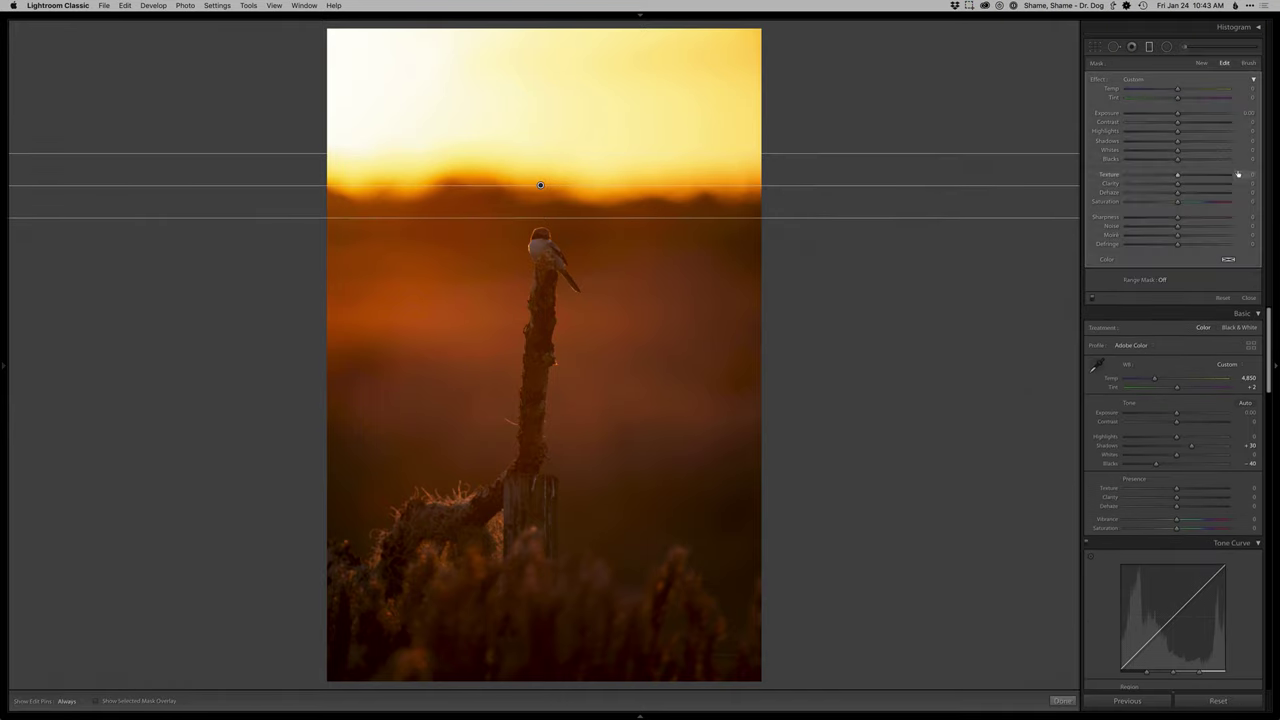
{"action": "left_click_drag", "start_coordinate": [1177, 131], "coordinate": [1150, 131]}
Step: Replace a trial diagonal gradient with an inverted radial filter over the photo's bright upper-left sky and lower its highlights
{"action": "left_click_drag", "start_coordinate": [418, 121], "coordinate": [480, 195]}
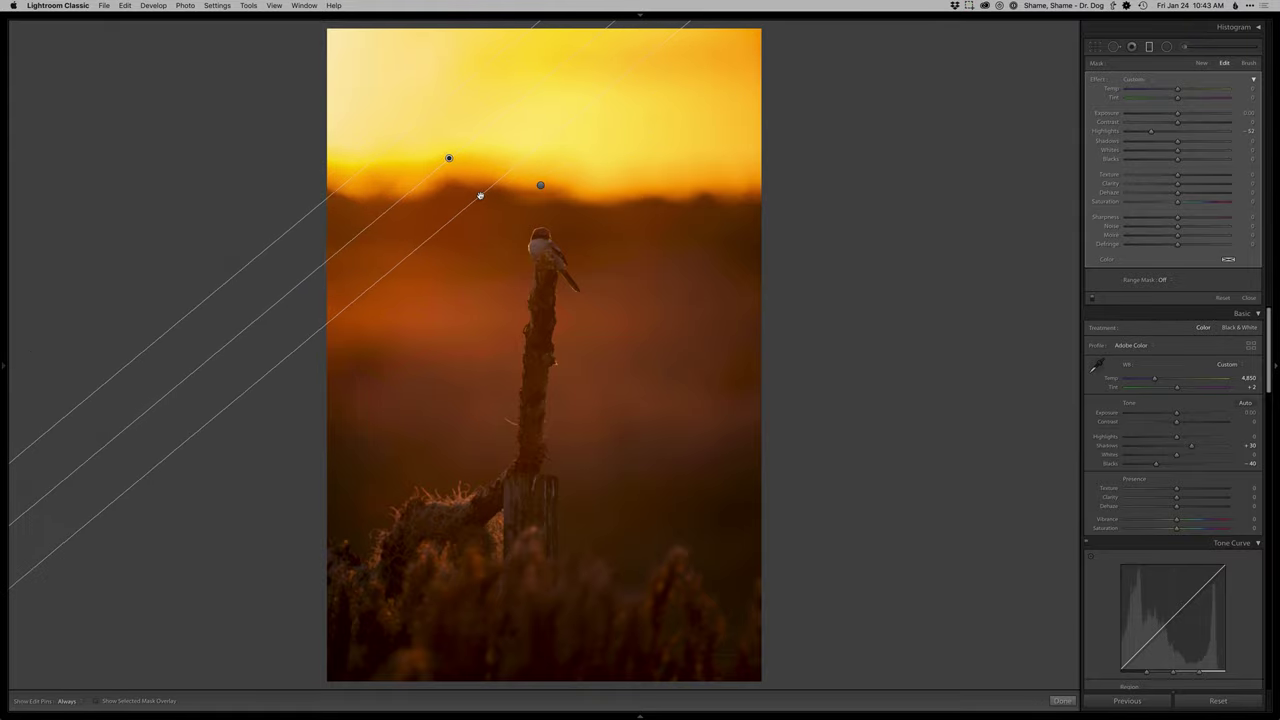
{"action": "key", "text": "Delete"}
{"action": "key", "text": "shift+m"}
{"action": "left_click_drag", "start_coordinate": [363, 57], "coordinate": [525, 201]}
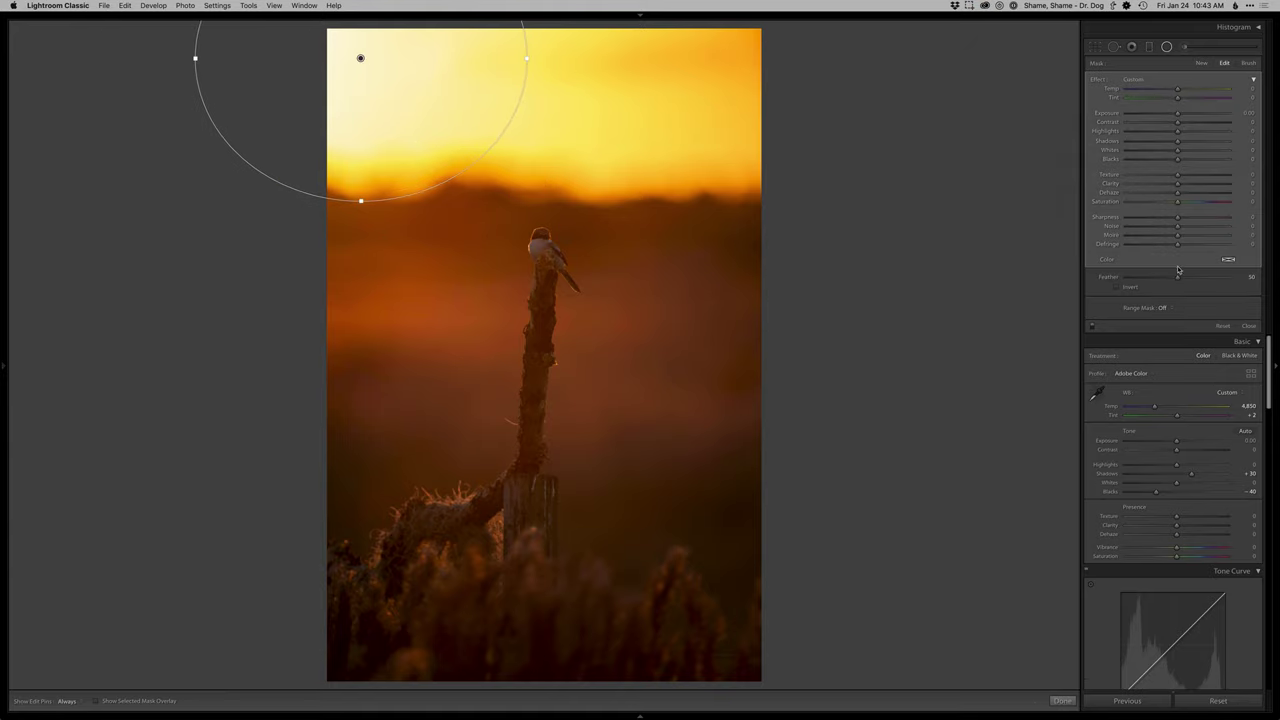
{"action": "left_click", "coordinate": [1131, 288]}
{"action": "left_click_drag", "start_coordinate": [1177, 131], "coordinate": [1154, 134]}
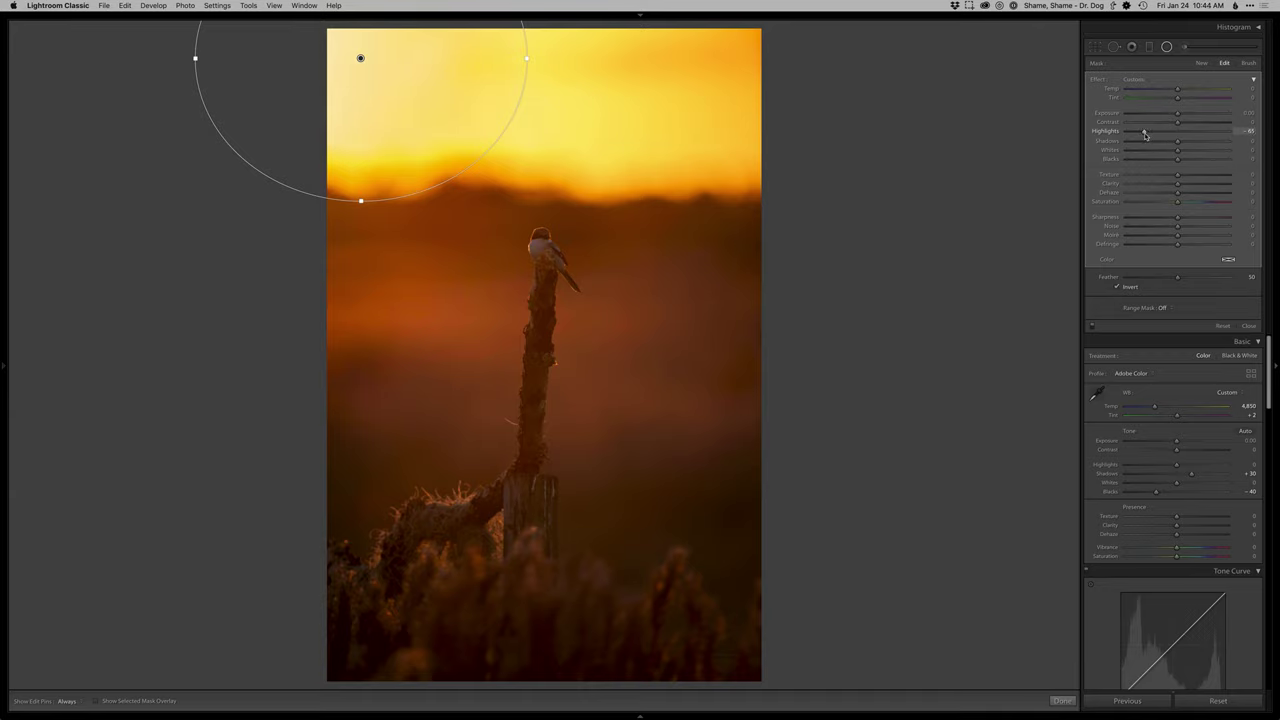
Step: Add a tilted graduated filter over the sky's upper-right corner and raise its highlights to about 38
{"action": "key", "text": "m"}
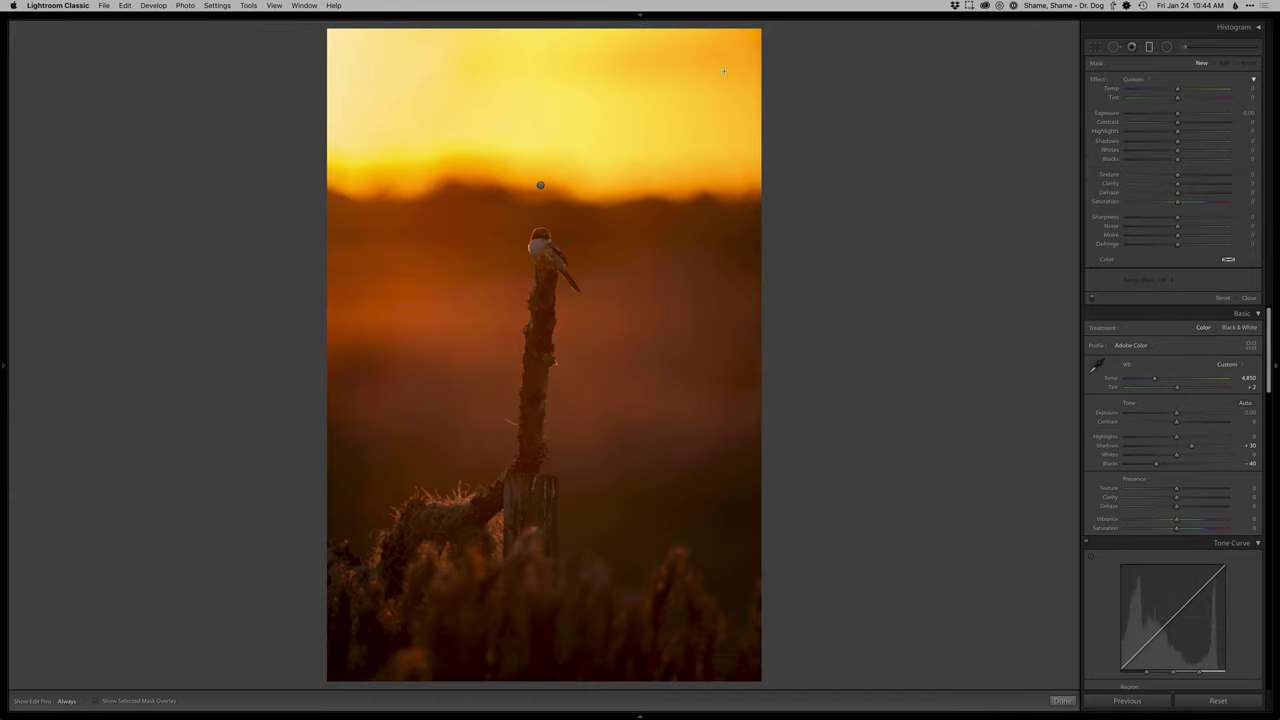
{"action": "key", "text": "m"}
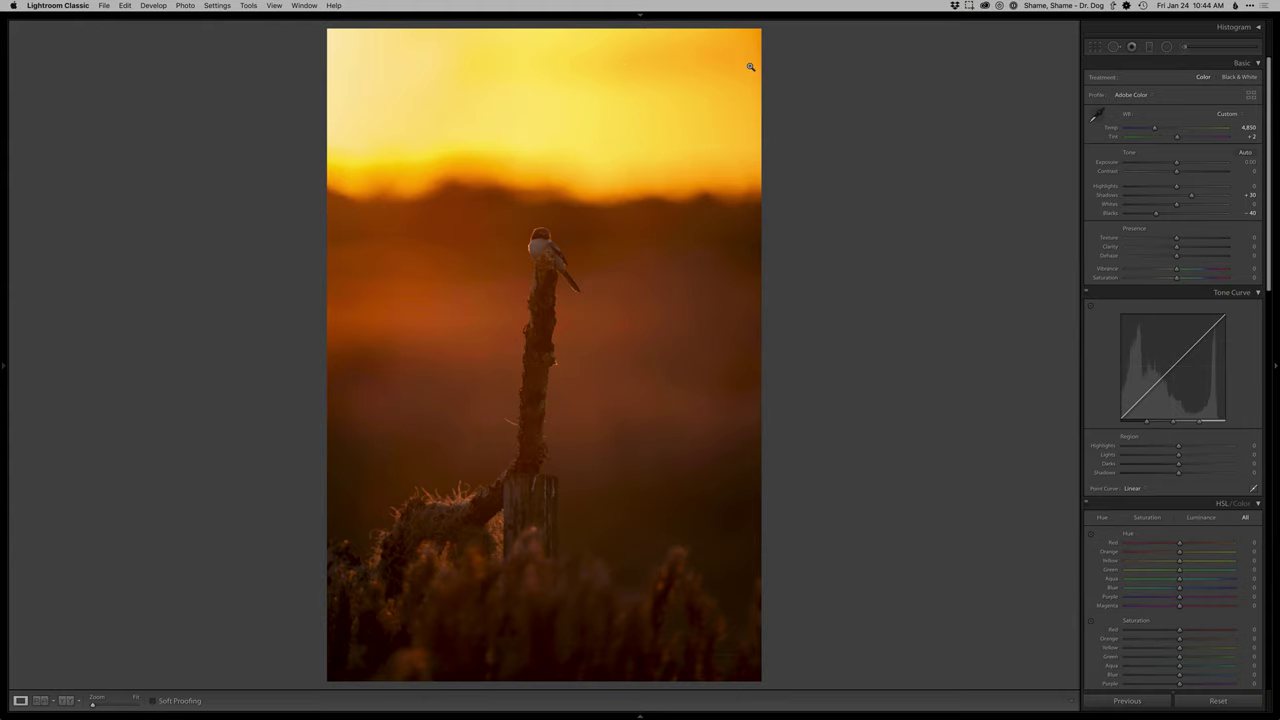
{"action": "key", "text": "m"}
{"action": "left_click_drag", "start_coordinate": [721, 50], "coordinate": [684, 173]}
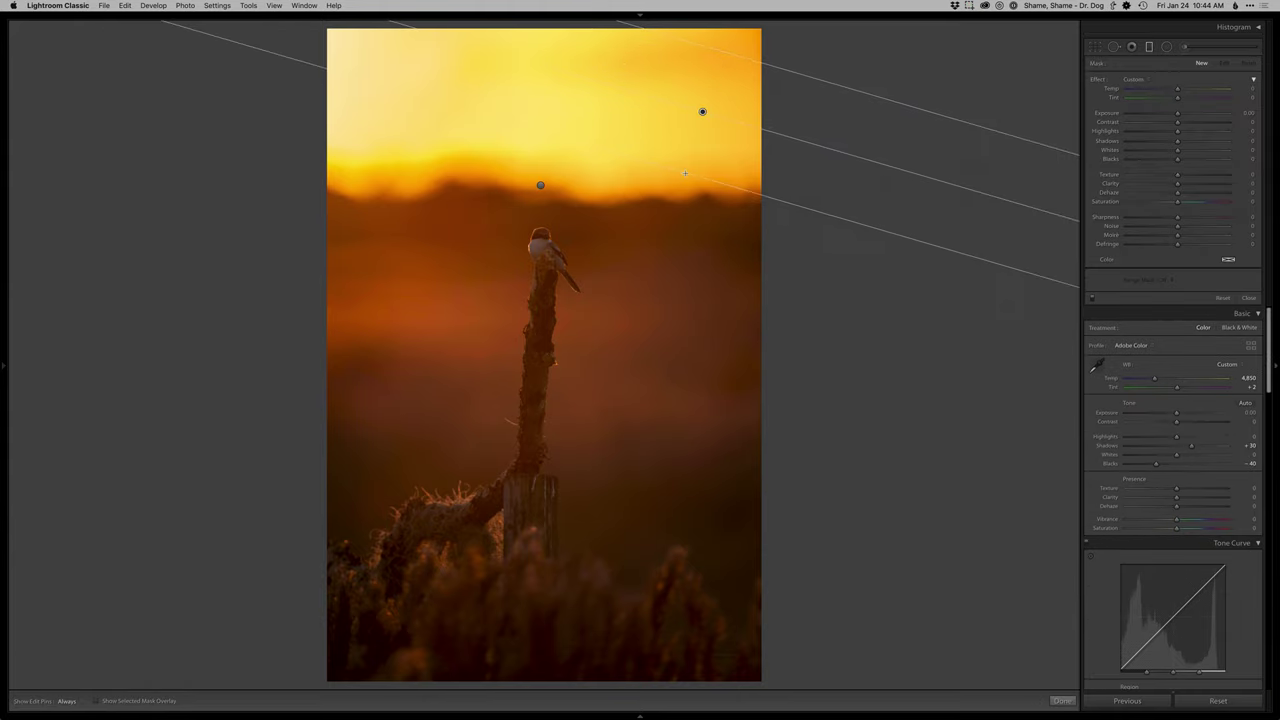
{"action": "left_click_drag", "start_coordinate": [1177, 131], "coordinate": [1192, 133]}
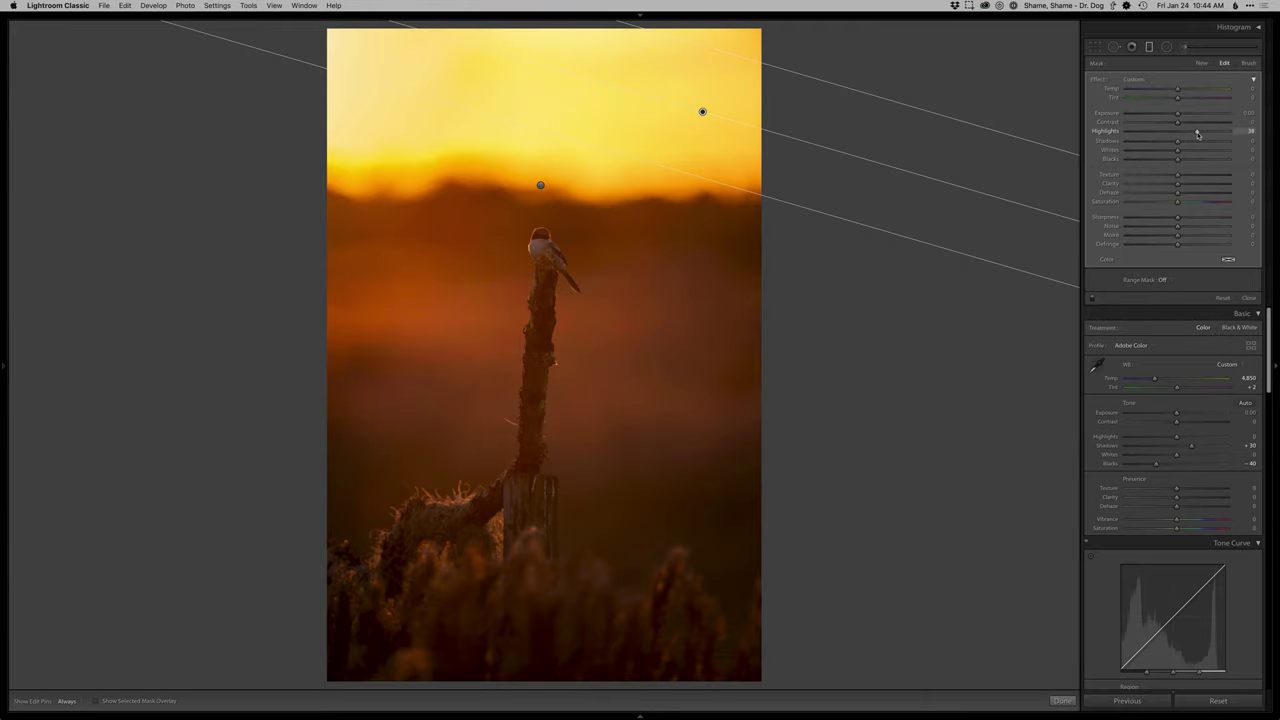
{"action": "key", "text": "m"}
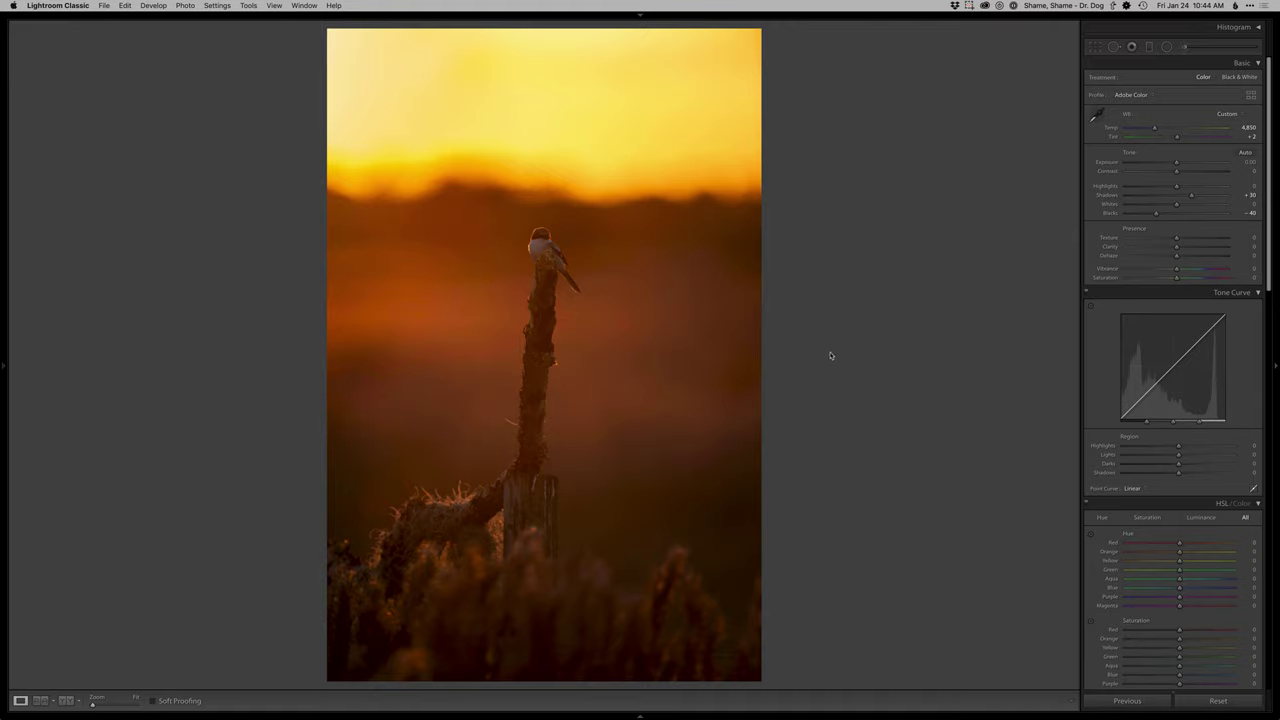
Step: Open the adjusted photo in Photoshop and add a layer named Retouch above the background
{"action": "key", "text": "super+e"}
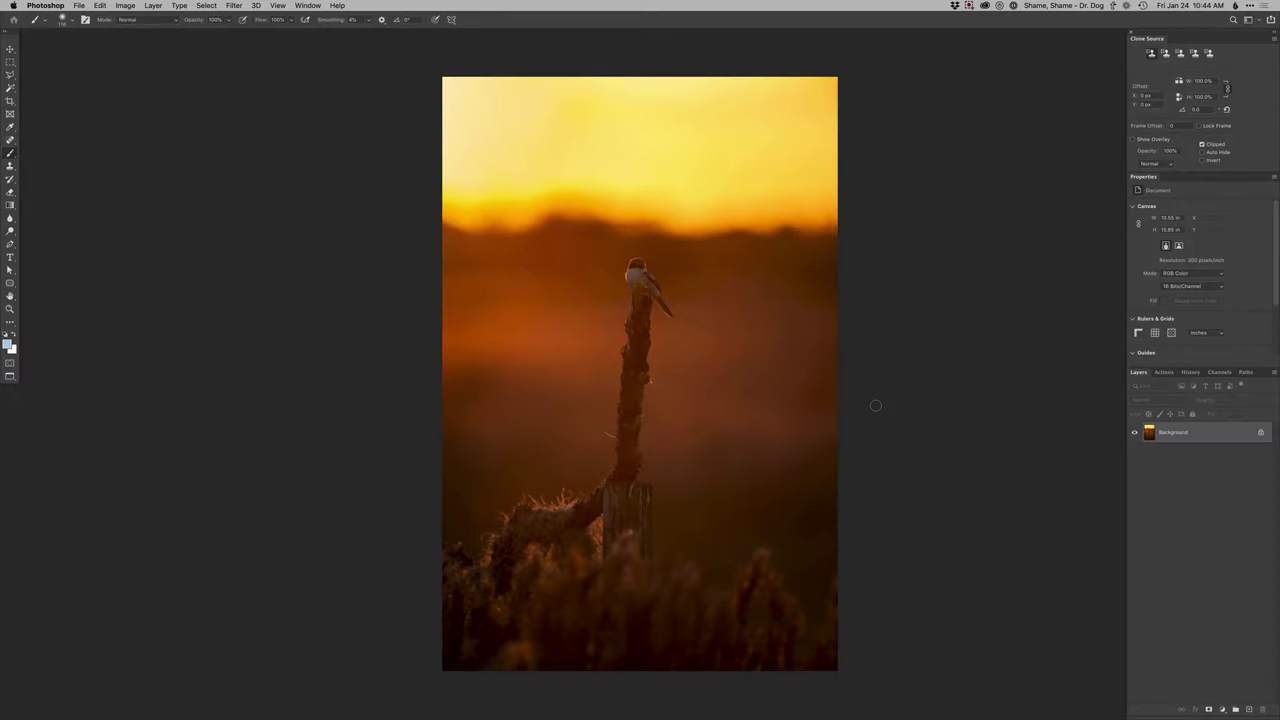
{"action": "key", "text": "super+j"}
{"action": "key", "text": "super+equal"}
{"action": "key", "text": "Tab"}
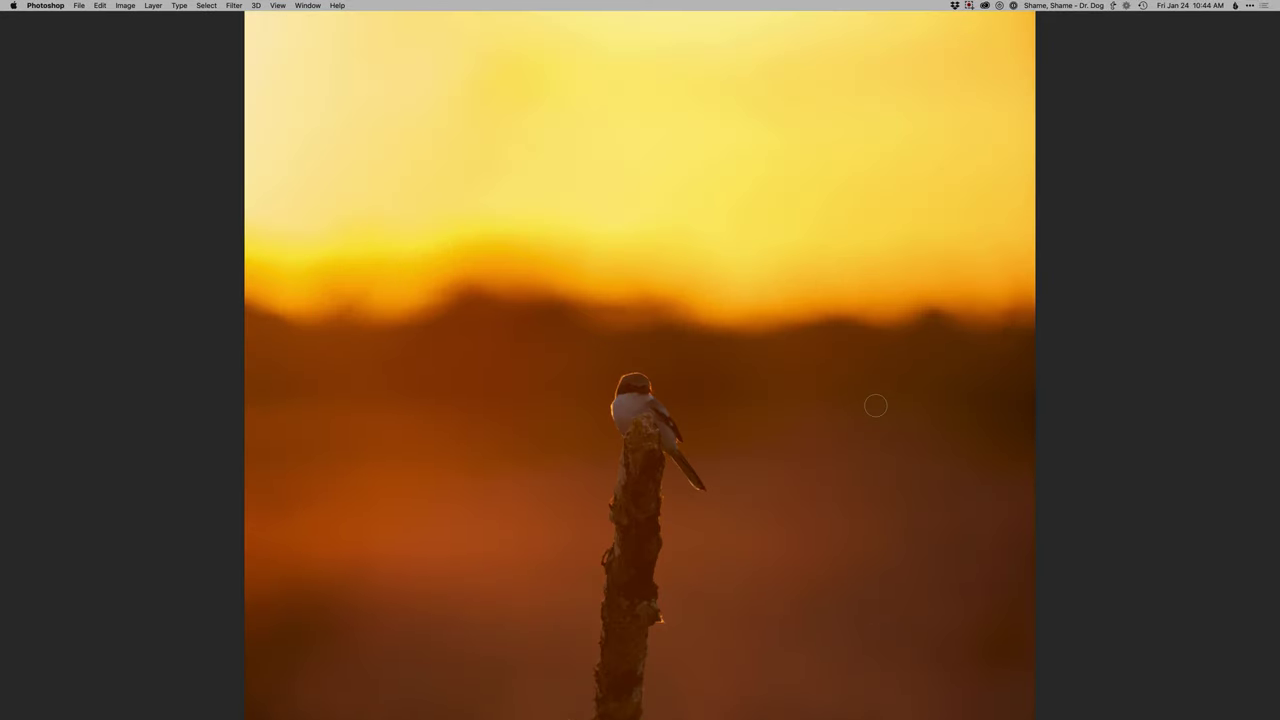
Step: Heal away the thin twig sticking out beside the branch and the bright streaks on the wooden fence post
{"action": "left_click_drag", "start_coordinate": [690, 492], "coordinate": [704, 350]}
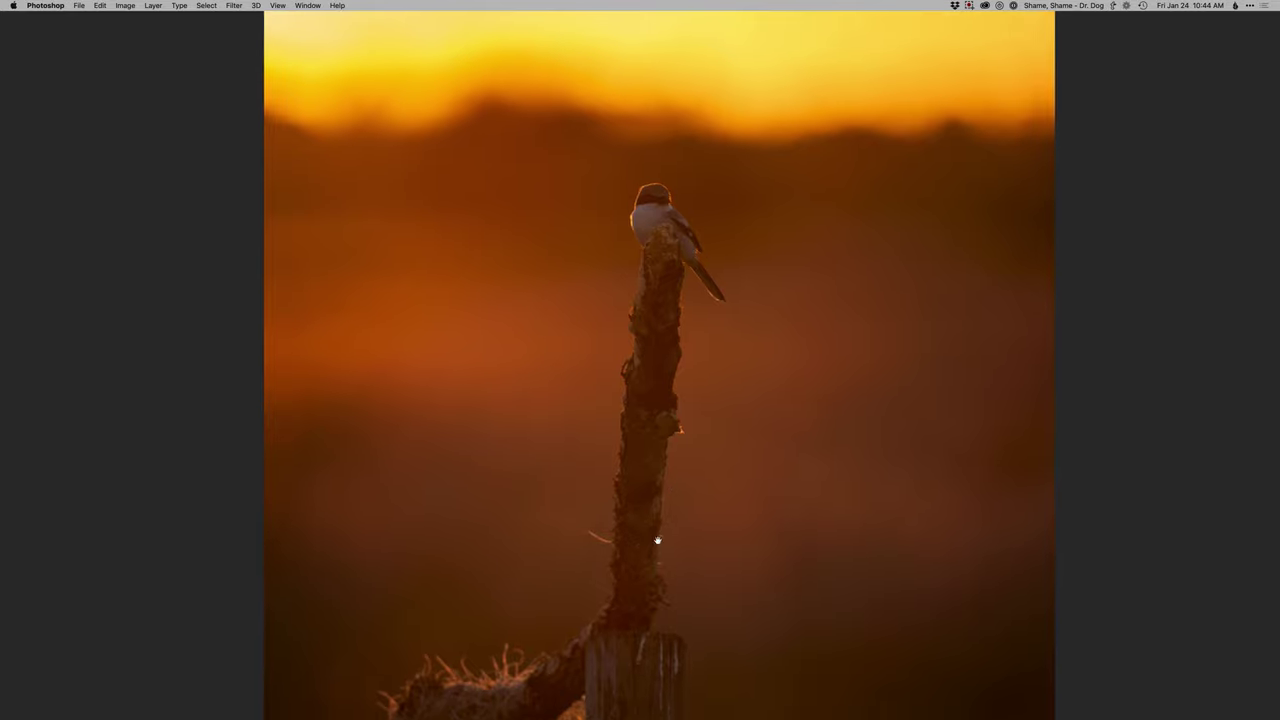
{"action": "left_click_drag", "start_coordinate": [586, 527], "coordinate": [606, 536]}
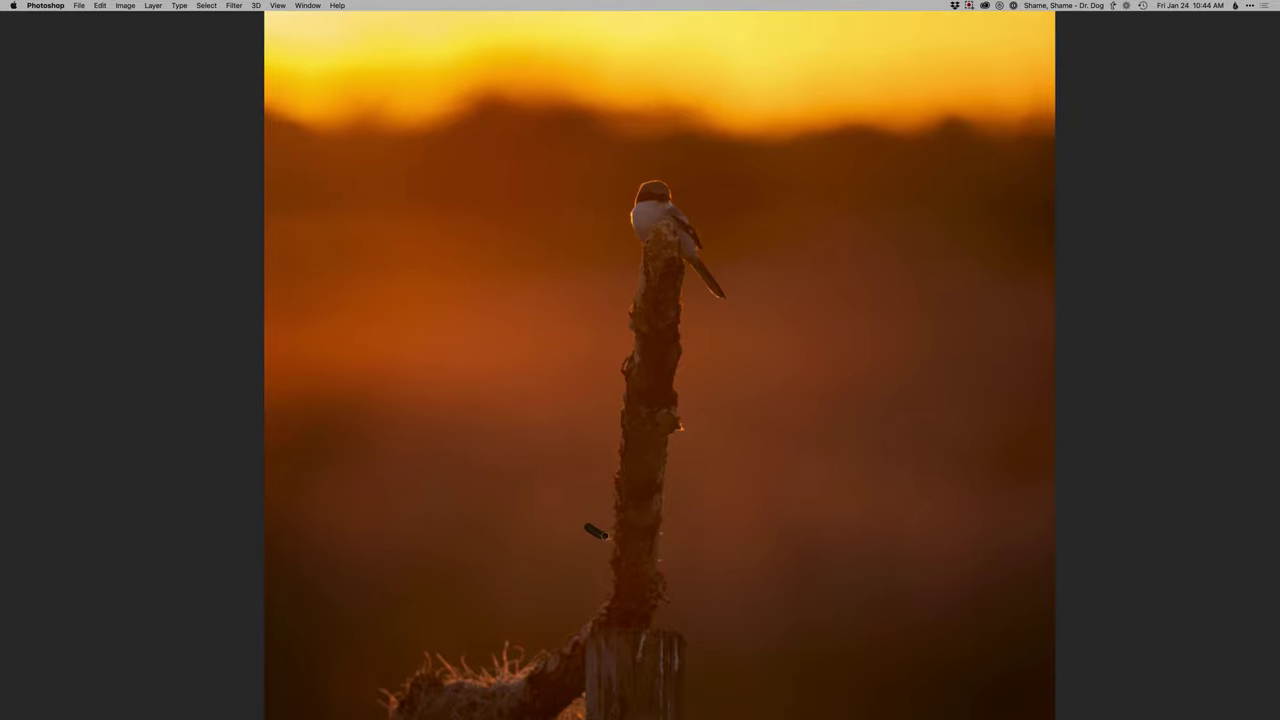
{"action": "scroll", "coordinate": [642, 605], "scroll_direction": "down", "scroll_amount": 4}
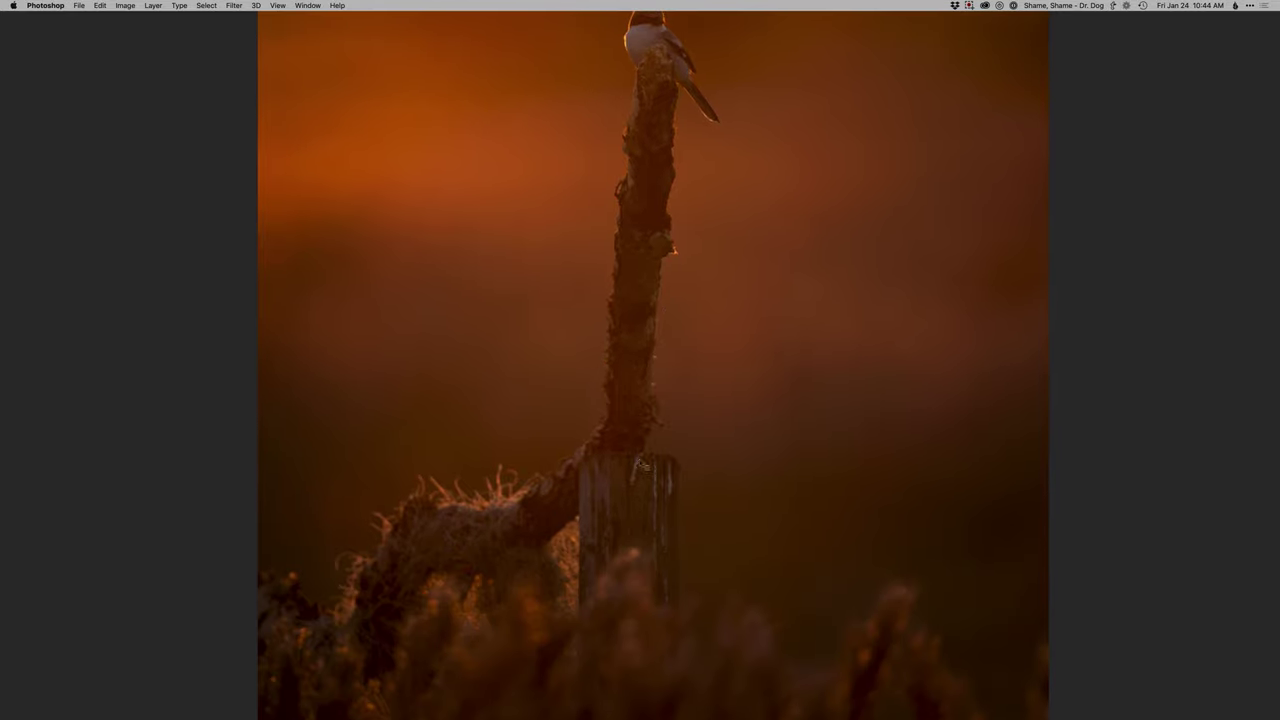
{"action": "mouse_move", "coordinate": [640, 457]}
{"action": "left_mouse_down"}
{"action": "mouse_move", "coordinate": [647, 504]}
{"action": "mouse_move", "coordinate": [654, 457]}
{"action": "mouse_move", "coordinate": [657, 527]}
{"action": "mouse_move", "coordinate": [672, 481]}
{"action": "mouse_move", "coordinate": [653, 494]}
{"action": "mouse_move", "coordinate": [653, 547]}
{"action": "left_mouse_up"}
{"action": "left_click_drag", "start_coordinate": [655, 548], "coordinate": [657, 570]}
{"action": "mouse_move", "coordinate": [663, 526]}
{"action": "left_mouse_down"}
{"action": "mouse_move", "coordinate": [663, 550]}
{"action": "mouse_move", "coordinate": [653, 542]}
{"action": "left_mouse_up"}
{"action": "left_click_drag", "start_coordinate": [670, 490], "coordinate": [671, 464]}
Step: Heal away the stray thin line among the dark grasses in the photo's lower-right corner
{"action": "scroll", "coordinate": [655, 450], "scroll_direction": "down", "scroll_amount": 5}
{"action": "scroll", "coordinate": [640, 560], "scroll_direction": "right", "scroll_amount": 2}
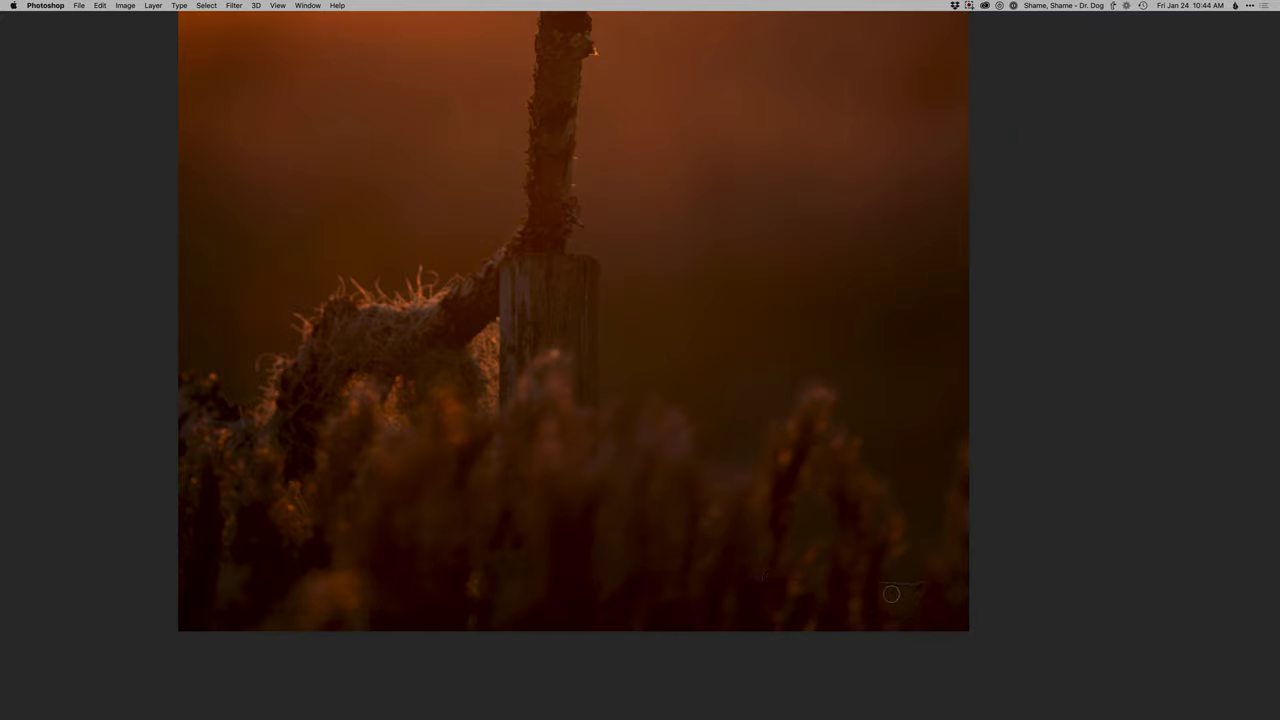
{"action": "left_click_drag", "start_coordinate": [883, 582], "coordinate": [928, 586]}
{"action": "key", "text": "super+0"}
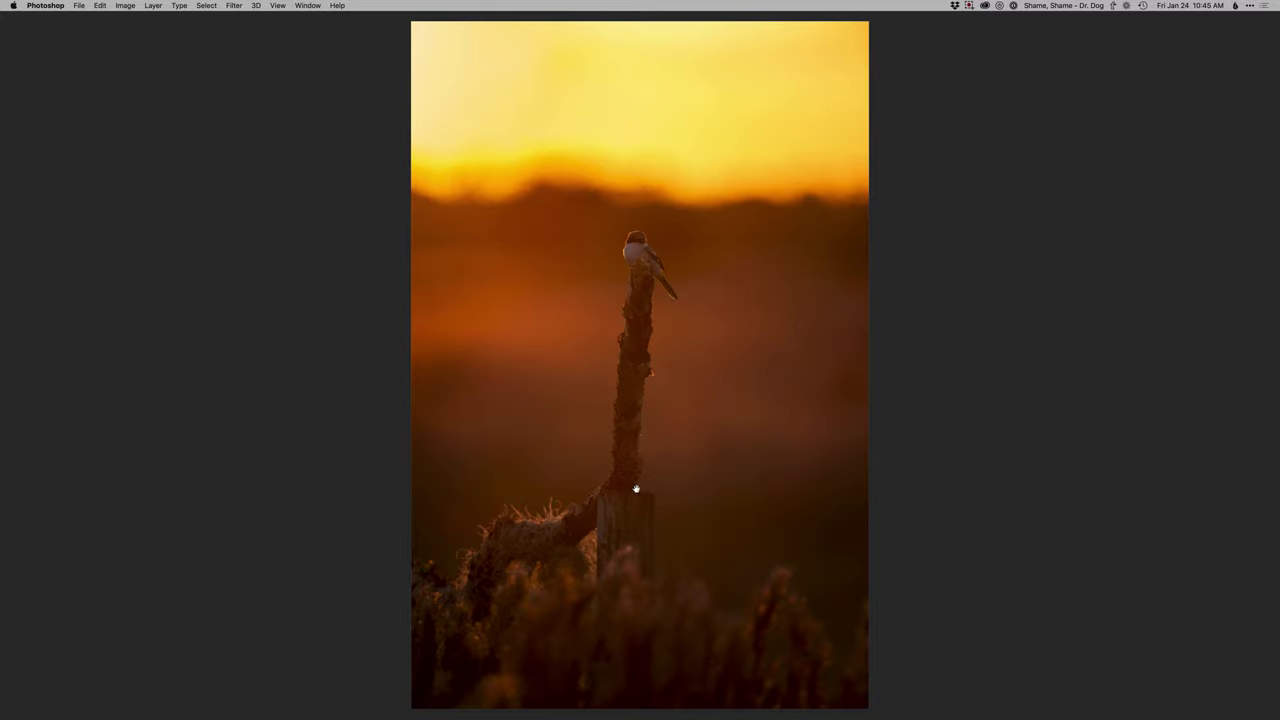
Step: Clone even yellow sky over the uneven tones along the photo's upper edge toward the orange right corner
{"action": "left_click_drag", "start_coordinate": [657, 441], "coordinate": [657, 643]}
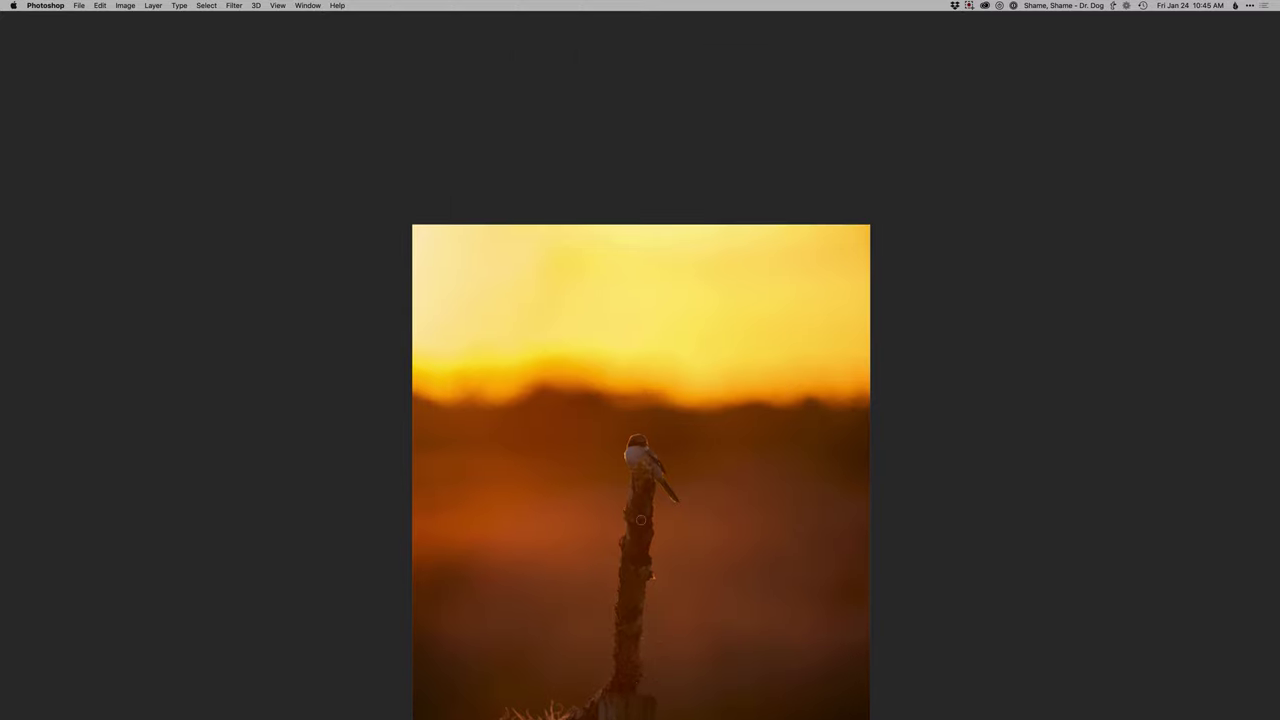
{"action": "key", "text": "Tab"}
{"action": "key", "text": "Tab"}
{"action": "left_click_drag", "start_coordinate": [645, 330], "coordinate": [657, 541]}
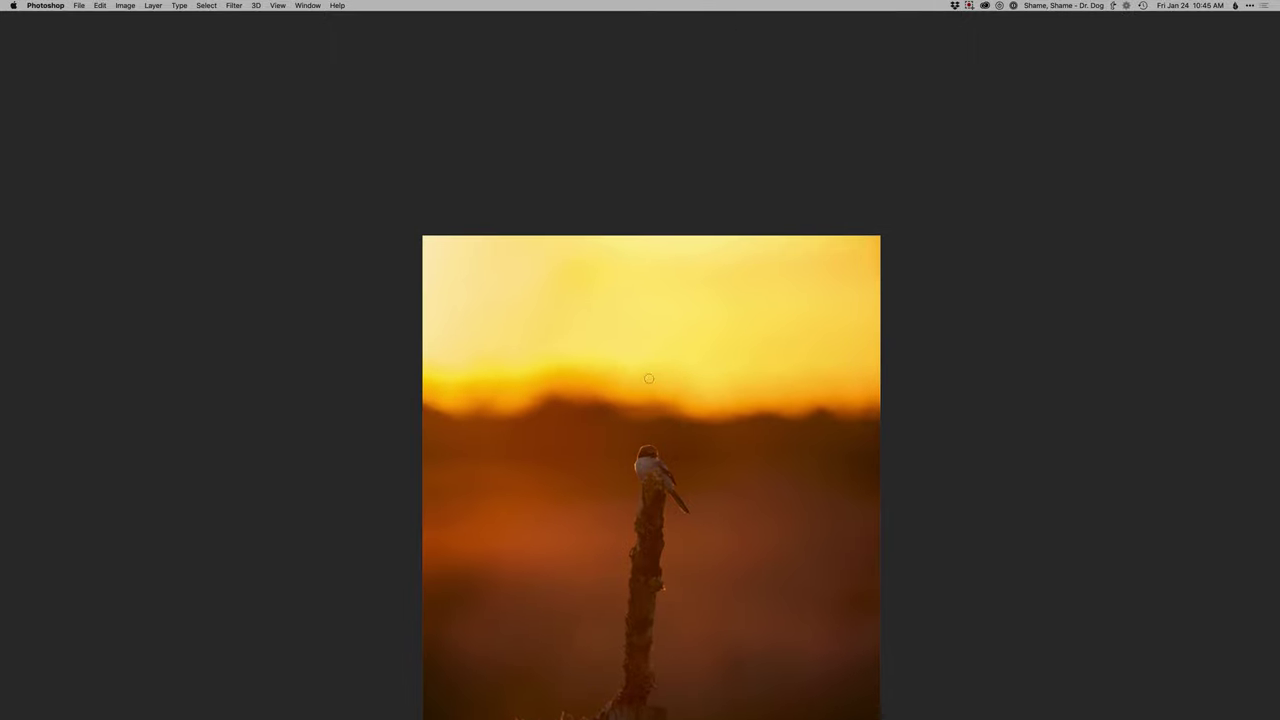
{"action": "key", "text": "Tab"}
{"action": "left_click_drag", "start_coordinate": [625, 340], "coordinate": [629, 521]}
{"action": "scroll", "coordinate": [629, 521], "scroll_direction": "up", "scroll_amount": 2}
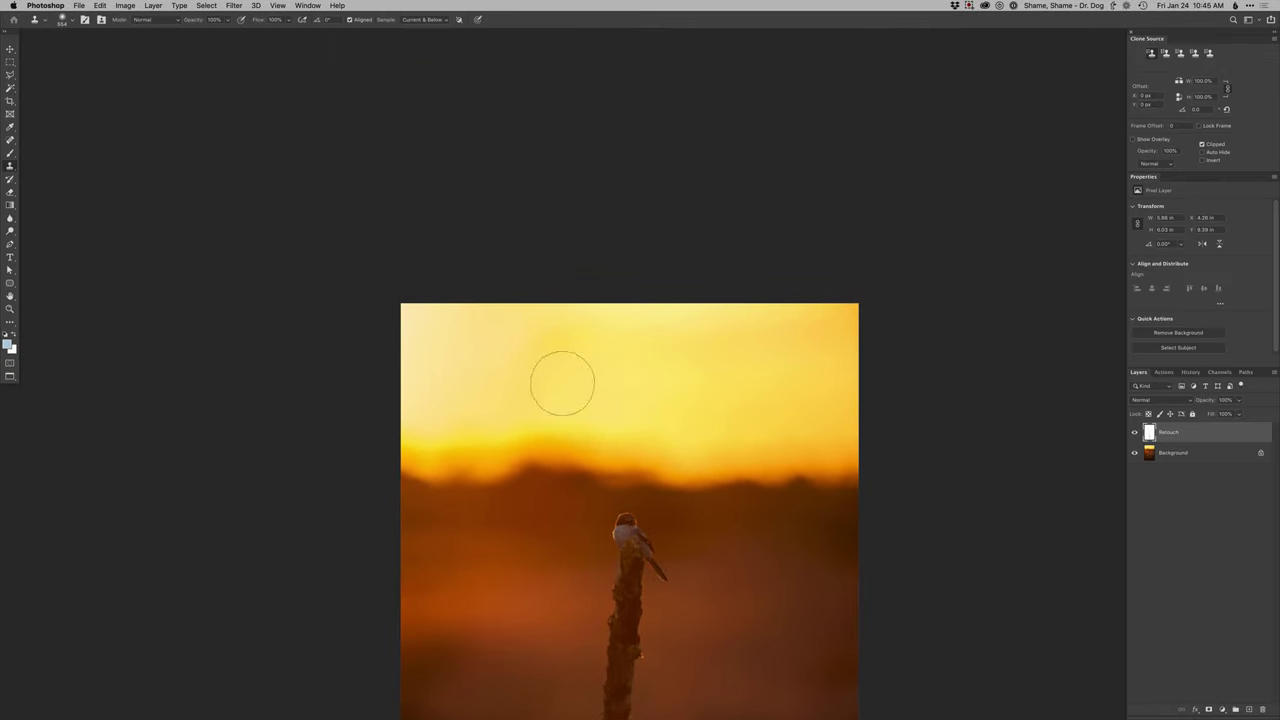
{"action": "left_click", "coordinate": [517, 346], "text": "alt"}
{"action": "left_click", "coordinate": [557, 352], "text": "alt"}
{"action": "mouse_move", "coordinate": [573, 326]}
{"action": "left_mouse_down"}
{"action": "mouse_move", "coordinate": [693, 336]}
{"action": "mouse_move", "coordinate": [571, 313]}
{"action": "mouse_move", "coordinate": [778, 317]}
{"action": "left_mouse_up"}
{"action": "left_click", "coordinate": [778, 323], "text": "alt"}
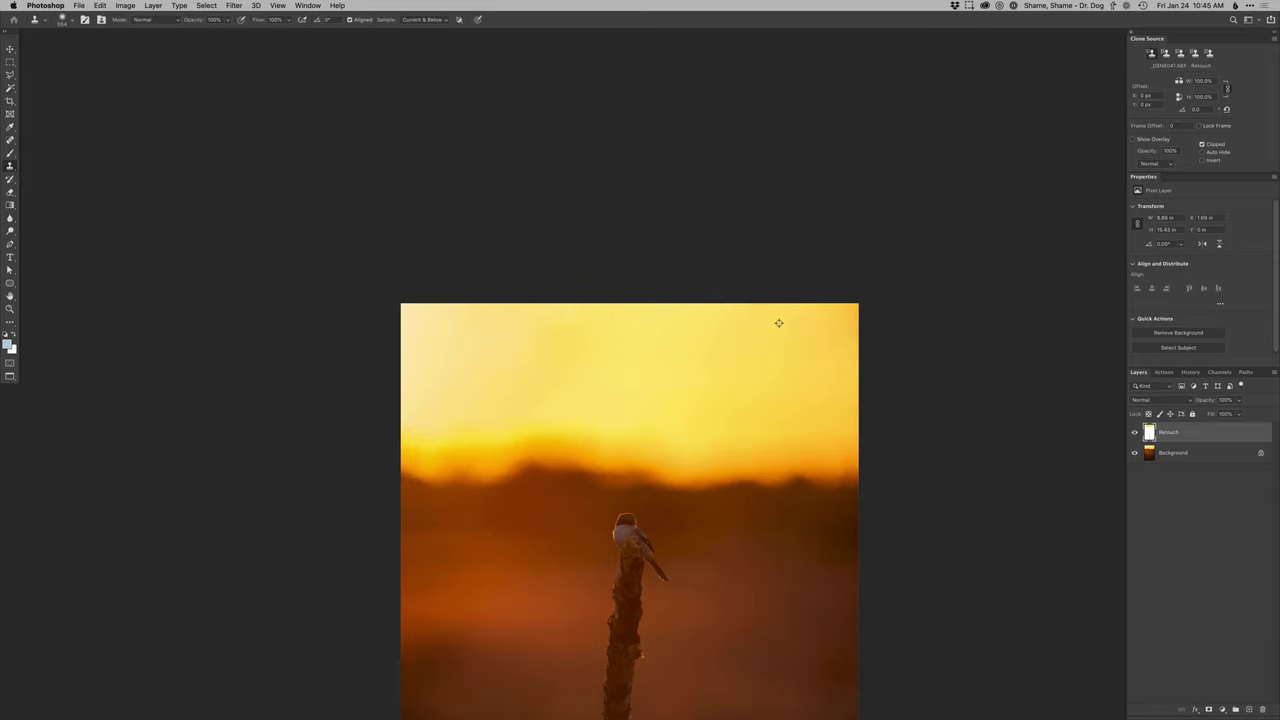
Step: Clone yellow sky tones over the remaining orange corner and the pale area in the upper-left sky
{"action": "left_click", "coordinate": [606, 363], "text": "alt"}
{"action": "left_click", "coordinate": [554, 357], "text": "alt"}
{"action": "mouse_move", "coordinate": [479, 342]}
{"action": "left_mouse_down"}
{"action": "mouse_move", "coordinate": [460, 342]}
{"action": "mouse_move", "coordinate": [509, 341]}
{"action": "left_mouse_up"}
{"action": "left_click", "coordinate": [598, 374], "text": "alt"}
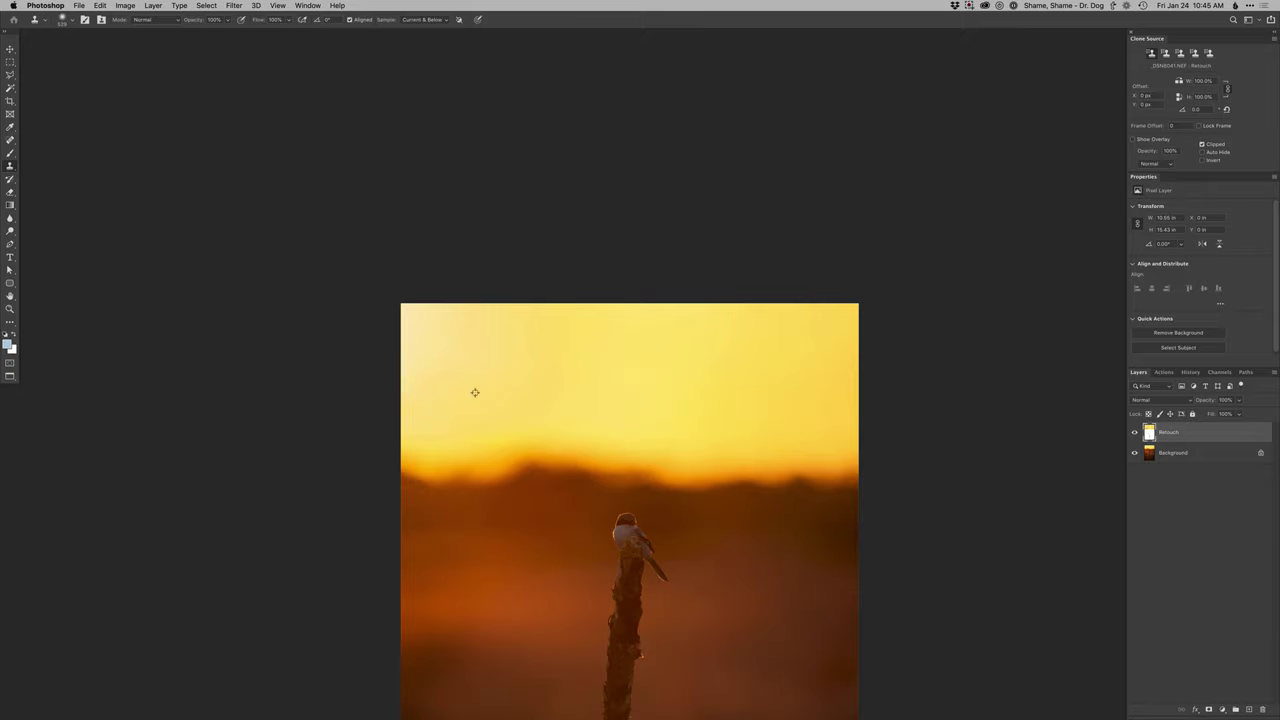
Step: Paint a yellow sampled from the sky over the pale upper-left corner with a large soft brush, undoing the last stroke
{"action": "key", "text": "b"}
{"action": "left_click", "coordinate": [538, 397], "text": "alt"}
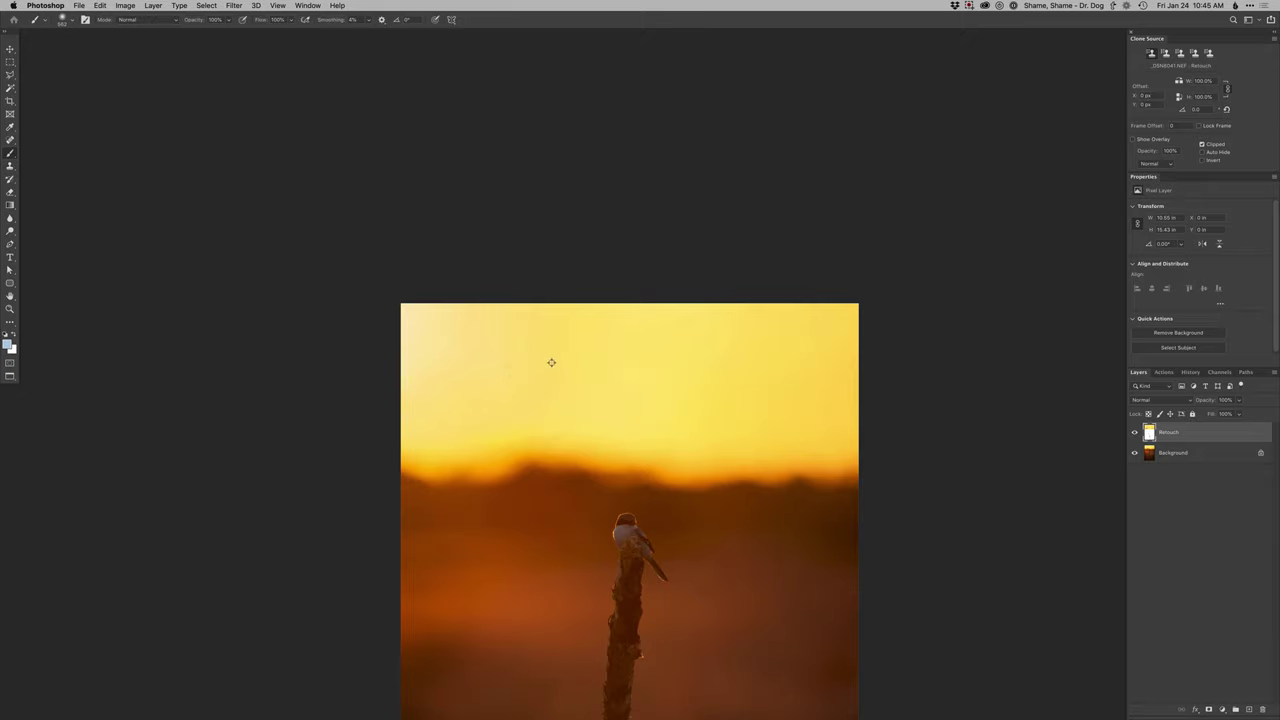
{"action": "left_click_drag", "start_coordinate": [467, 369], "coordinate": [510, 369], "text": "ctrl+alt"}
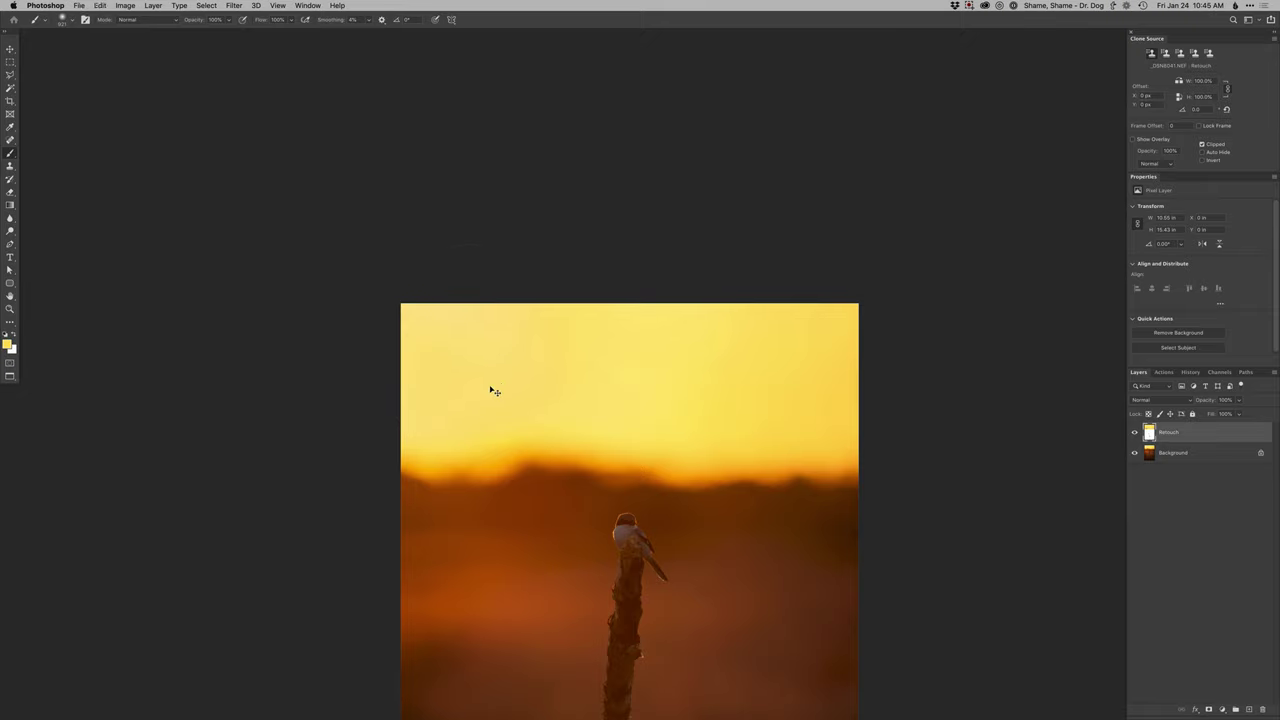
{"action": "key", "text": "super+z"}
{"action": "left_click_drag", "start_coordinate": [564, 472], "coordinate": [559, 394]}
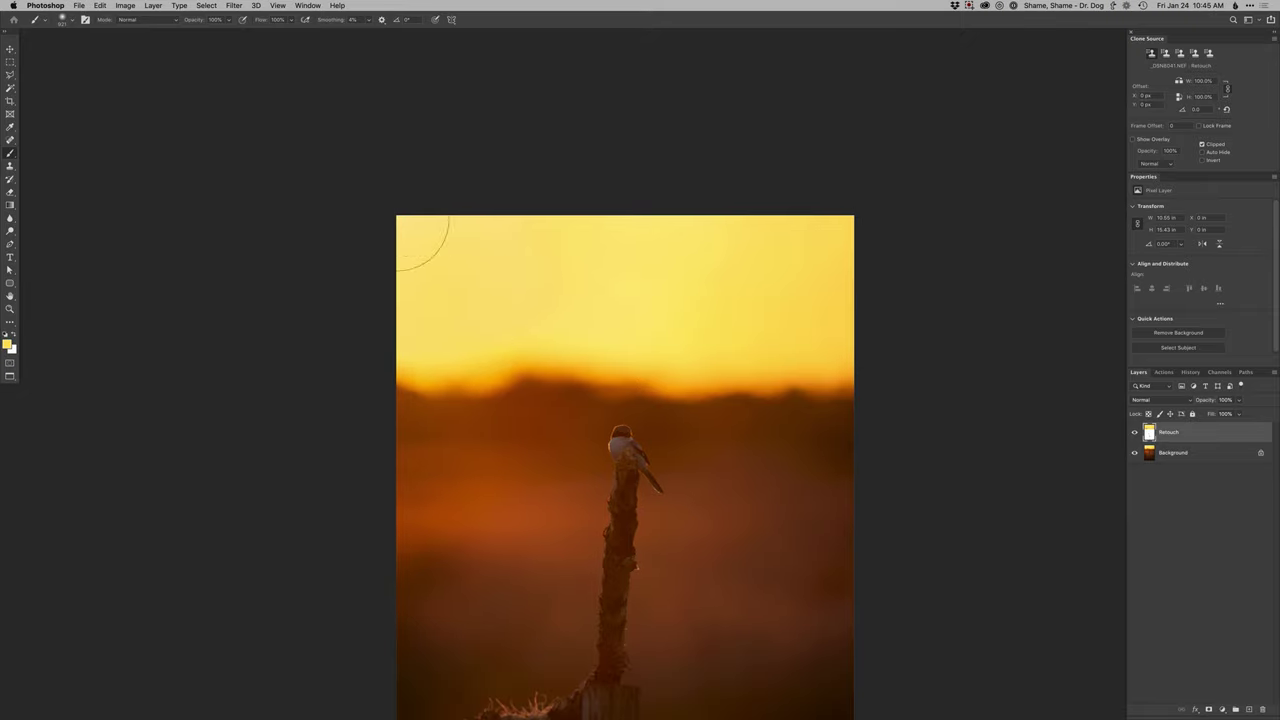
{"action": "scroll", "coordinate": [709, 446], "scroll_direction": "down", "scroll_amount": 5}
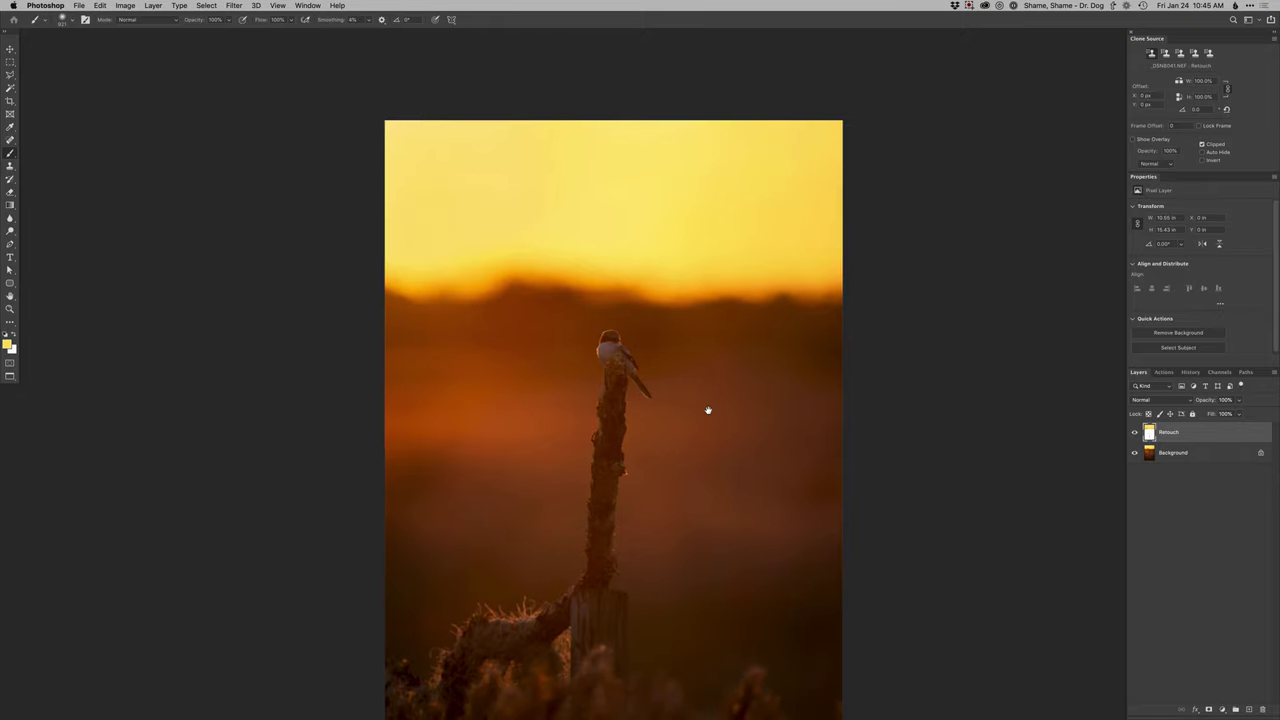
{"action": "scroll", "coordinate": [634, 335], "scroll_direction": "up", "scroll_amount": 7}
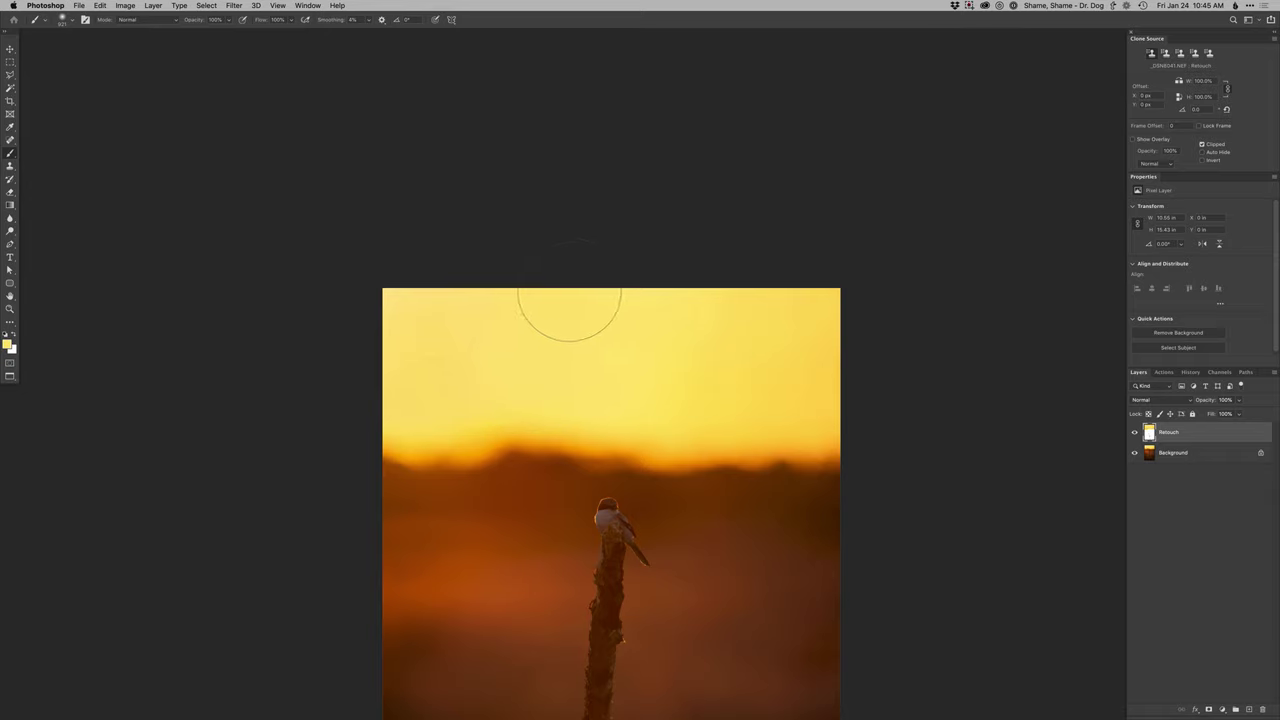
Step: Swap the foreground and background colors and switch to the Move tool
{"action": "key", "text": "z"}
{"action": "key", "text": "b"}
{"action": "key", "text": "x"}
{"action": "key", "text": "super+z"}
{"action": "key", "text": "v"}
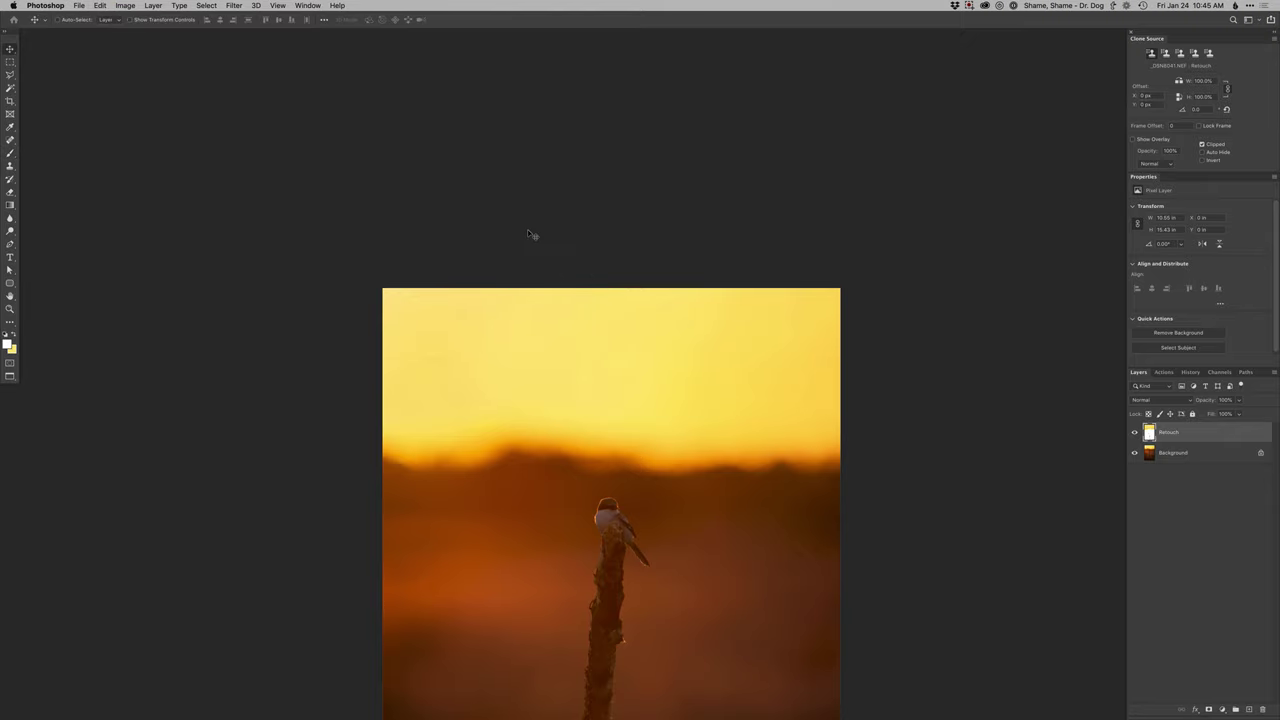
{"action": "key", "text": "b"}
{"action": "key", "text": "v"}
Step: Add a Curves adjustment layer that brightens the midtones and highlights, and invert its mask to black
{"action": "scroll", "coordinate": [630, 450], "scroll_direction": "down", "scroll_amount": 5}
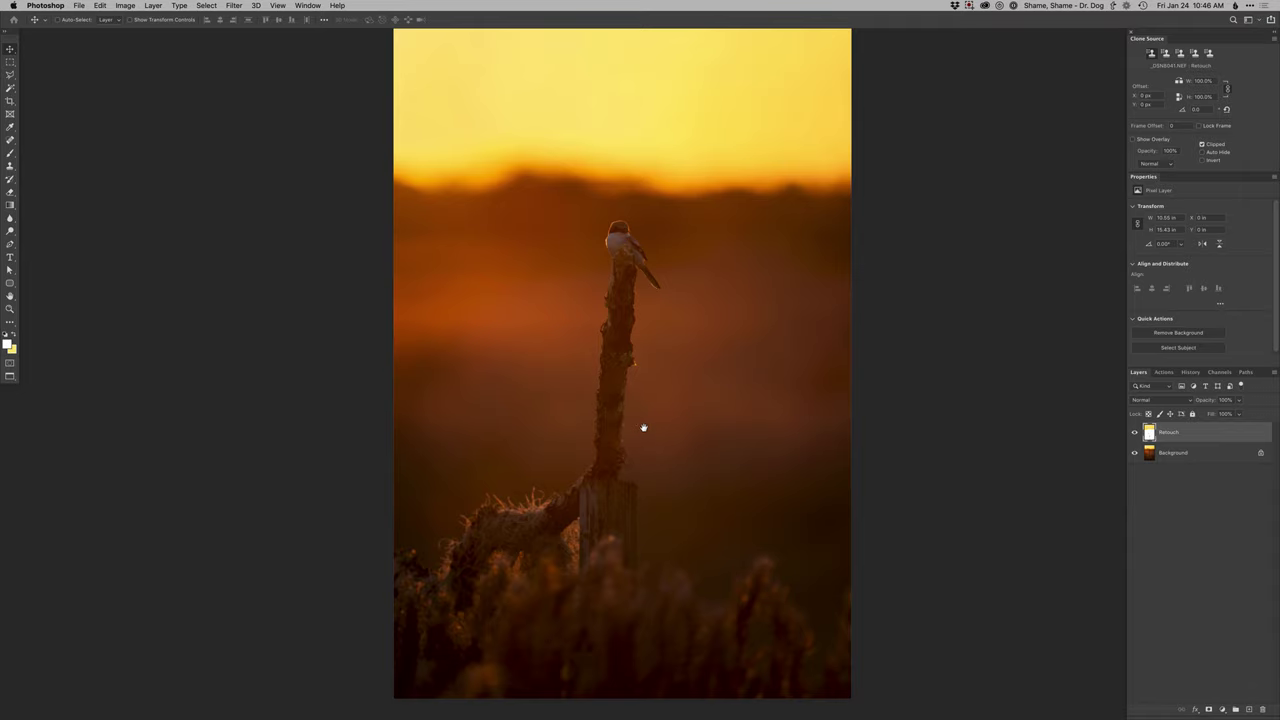
{"action": "left_click_drag", "start_coordinate": [641, 430], "coordinate": [628, 586]}
{"action": "left_click_drag", "start_coordinate": [615, 412], "coordinate": [608, 549]}
{"action": "left_click", "coordinate": [608, 549], "text": "super"}
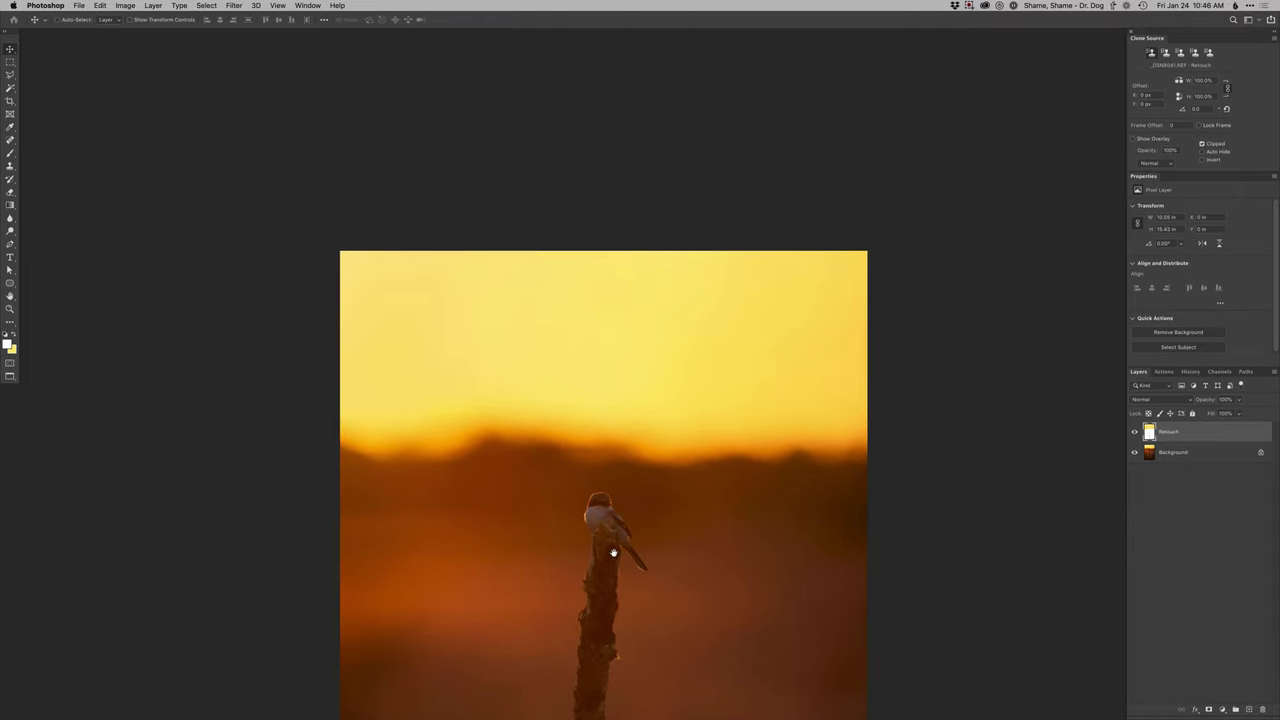
{"action": "left_click", "coordinate": [608, 549], "text": "super"}
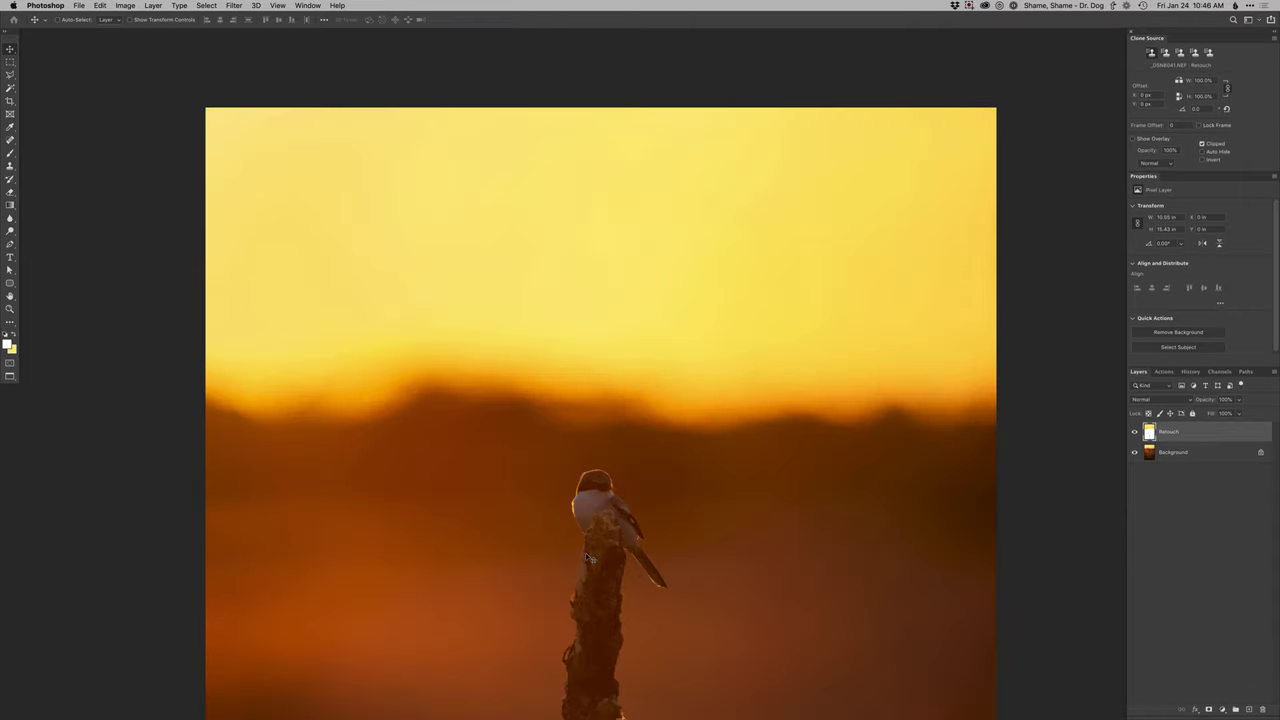
{"action": "key", "text": "super+m"}
{"action": "key", "text": "Return"}
{"action": "left_click_drag", "start_coordinate": [1236, 256], "coordinate": [1220, 248]}
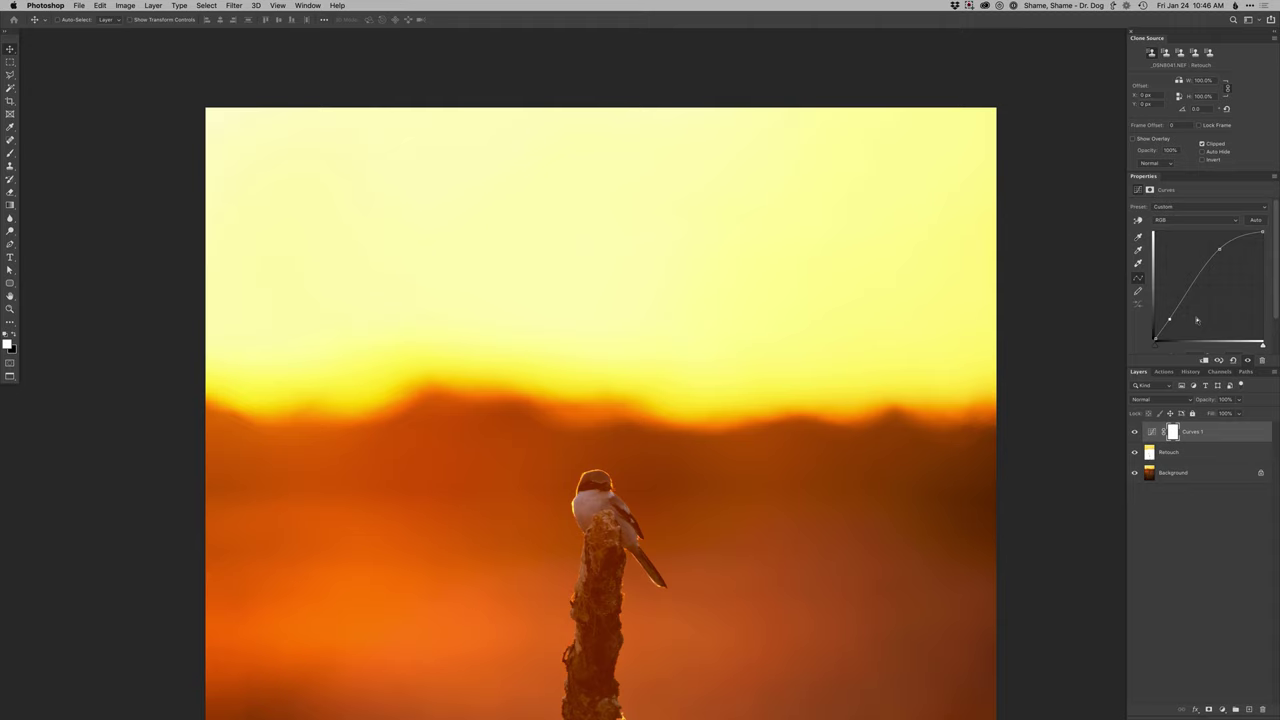
{"action": "key", "text": "super+i"}
Step: Paint a closed white outline around the bird's body, wing and tail on the Curves mask with a small brush
{"action": "scroll", "coordinate": [622, 510], "scroll_direction": "up", "scroll_amount": 2}
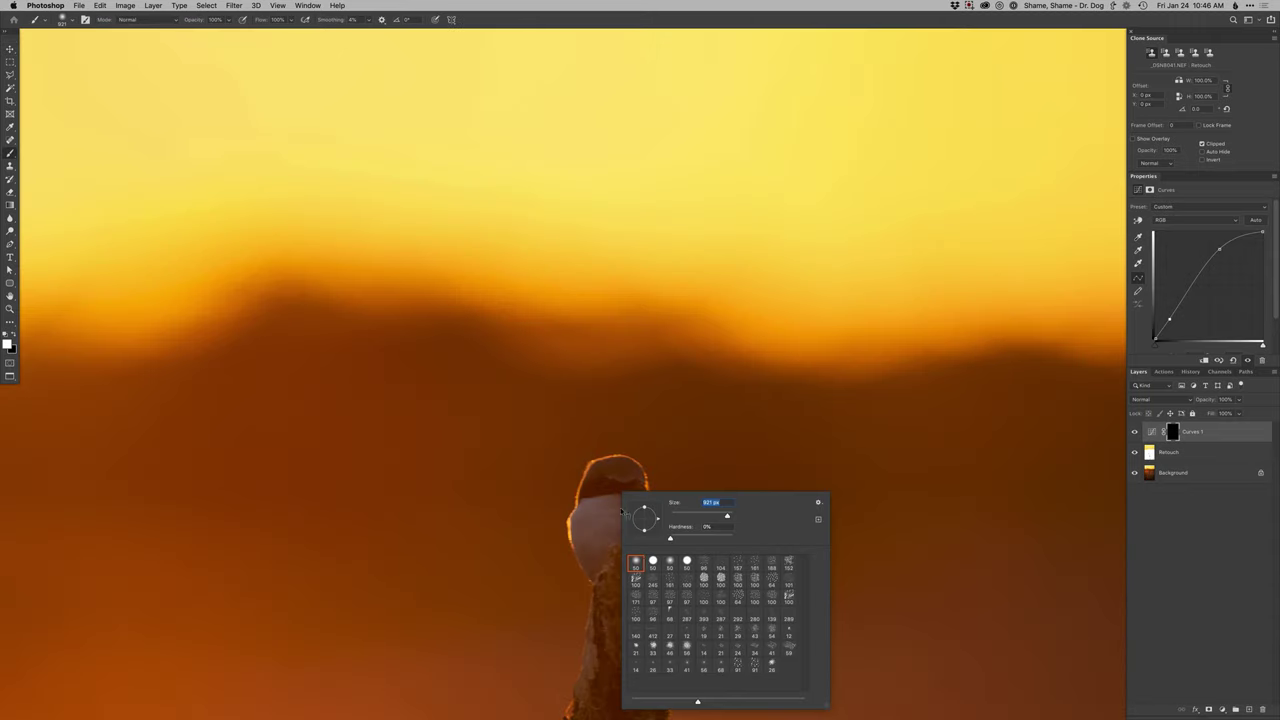
{"action": "left_click", "coordinate": [634, 559]}
{"action": "left_click_drag", "start_coordinate": [600, 530], "coordinate": [566, 554]}
{"action": "right_click", "coordinate": [599, 522]}
{"action": "left_click", "coordinate": [667, 573]}
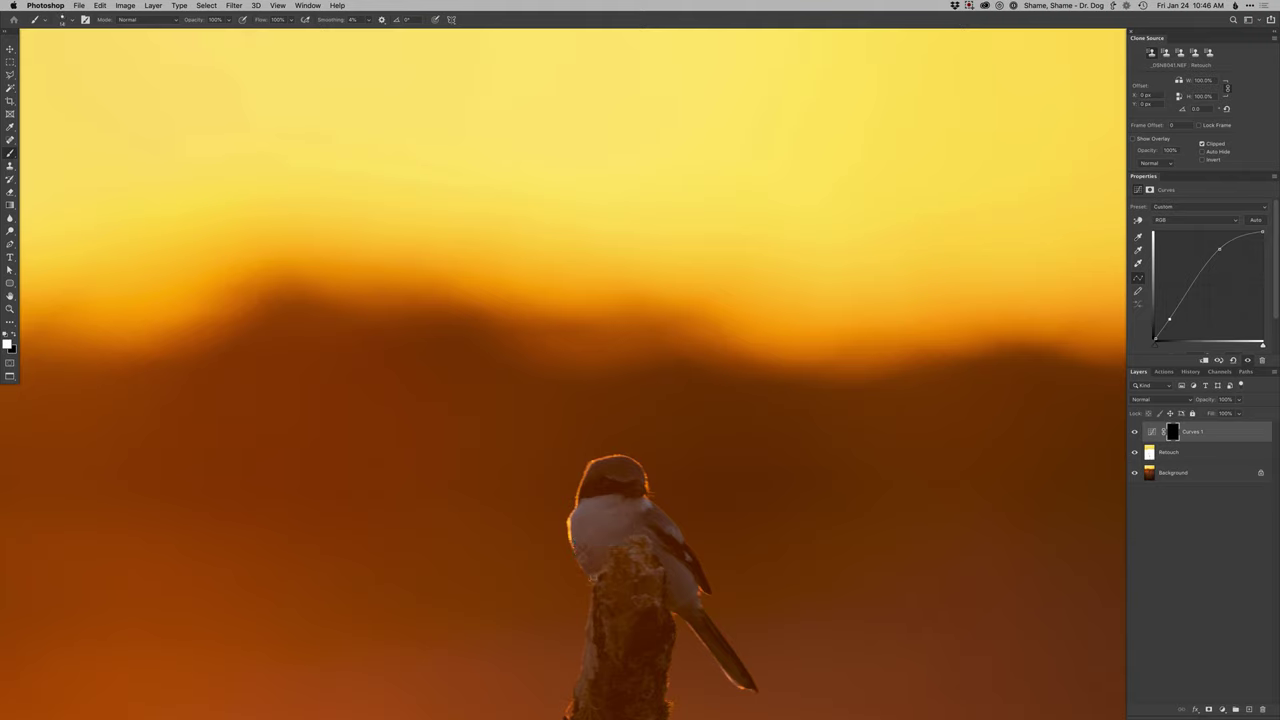
{"action": "mouse_move", "coordinate": [591, 574]}
{"action": "left_mouse_down"}
{"action": "mouse_move", "coordinate": [571, 528]}
{"action": "mouse_move", "coordinate": [590, 466]}
{"action": "left_mouse_up"}
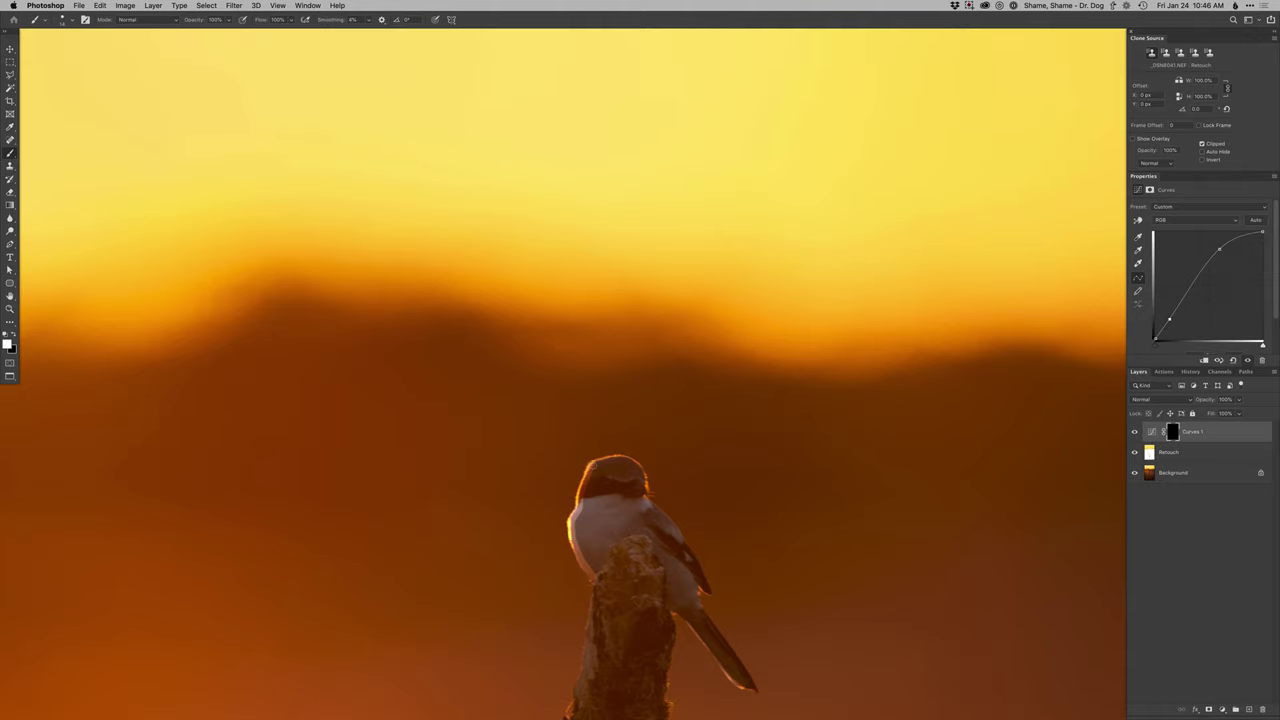
{"action": "left_click_drag", "start_coordinate": [598, 461], "coordinate": [624, 460]}
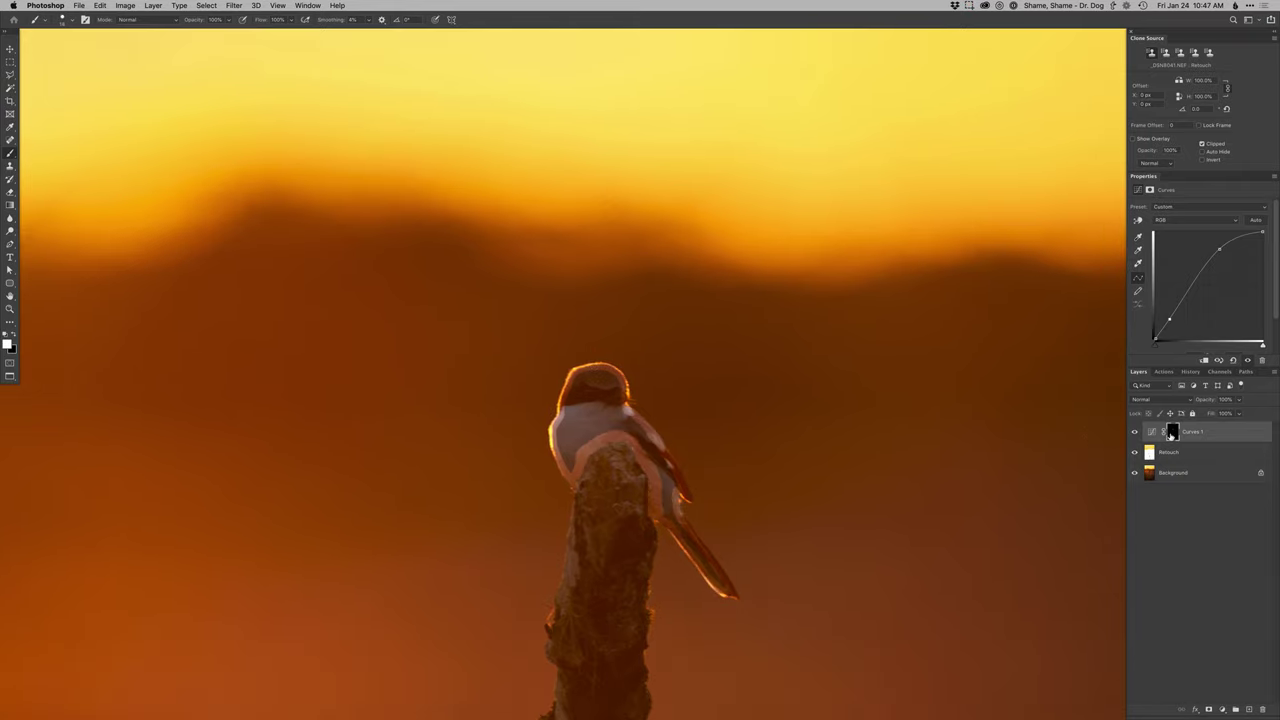
Step: Display the Curves mask alone, select the area inside the bird outline with the Magic Wand, fill it white, and return to the image
{"action": "left_click", "coordinate": [1172, 431], "text": "alt"}
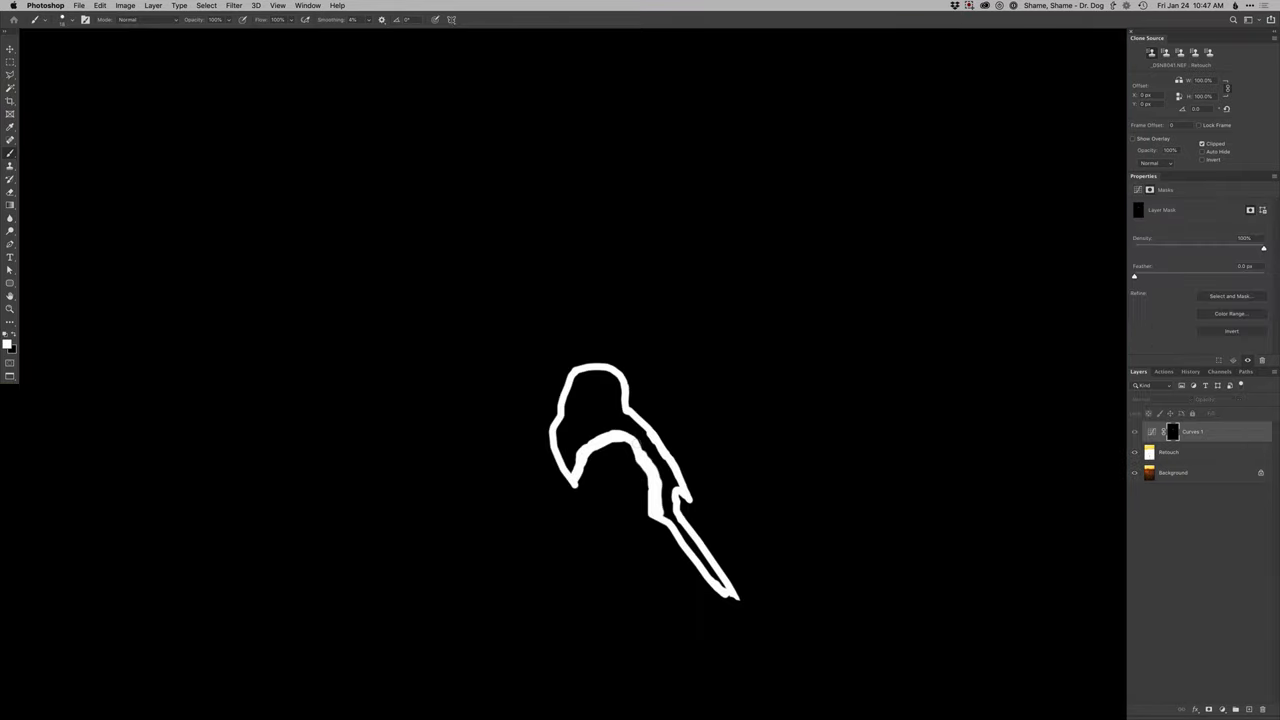
{"action": "key", "text": "w"}
{"action": "left_click", "coordinate": [586, 403]}
{"action": "key", "text": "super+shift+e"}
{"action": "key", "text": "Return"}
{"action": "key", "text": "alt+BackSpace"}
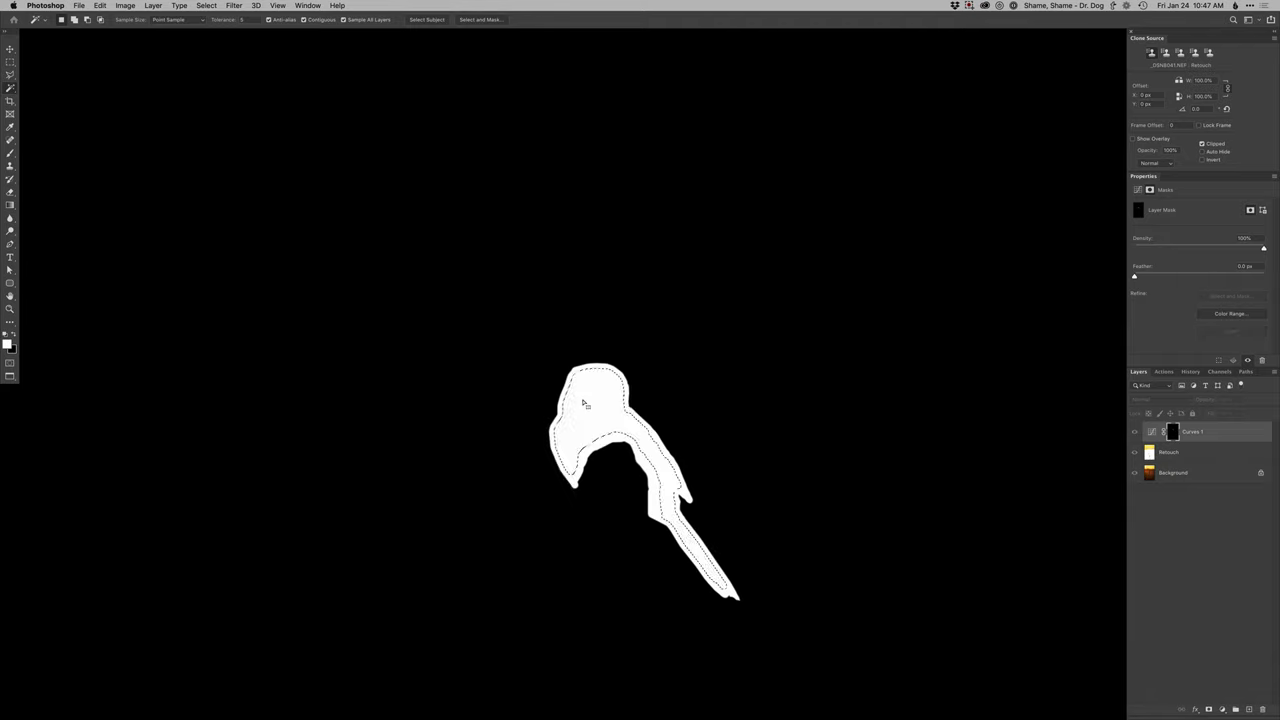
{"action": "key", "text": "ctrl+d"}
{"action": "left_click", "coordinate": [1172, 431], "text": "alt"}
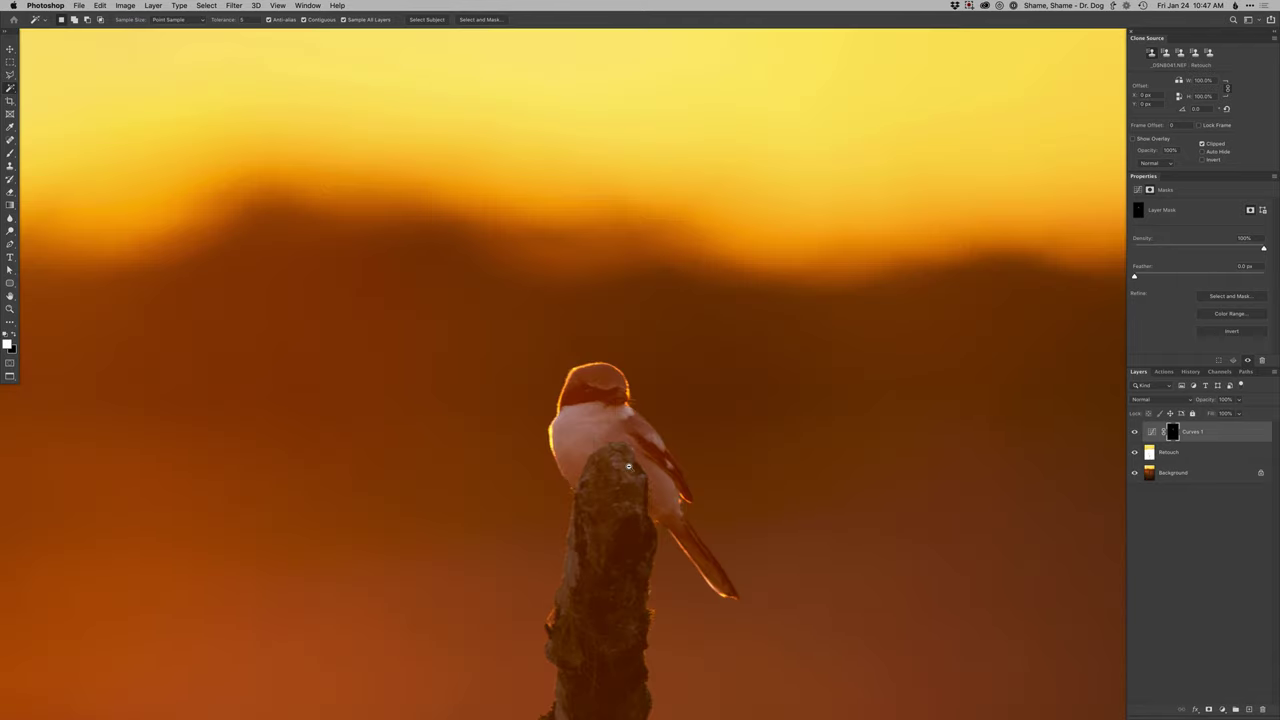
Step: Load the bird mask as a selection and store it in a hidden Curves adjustment layer named "seletion"
{"action": "key", "text": "ctrl+0"}
{"action": "key", "text": "b"}
{"action": "right_click", "coordinate": [657, 490]}
{"action": "double_click", "coordinate": [720, 543]}
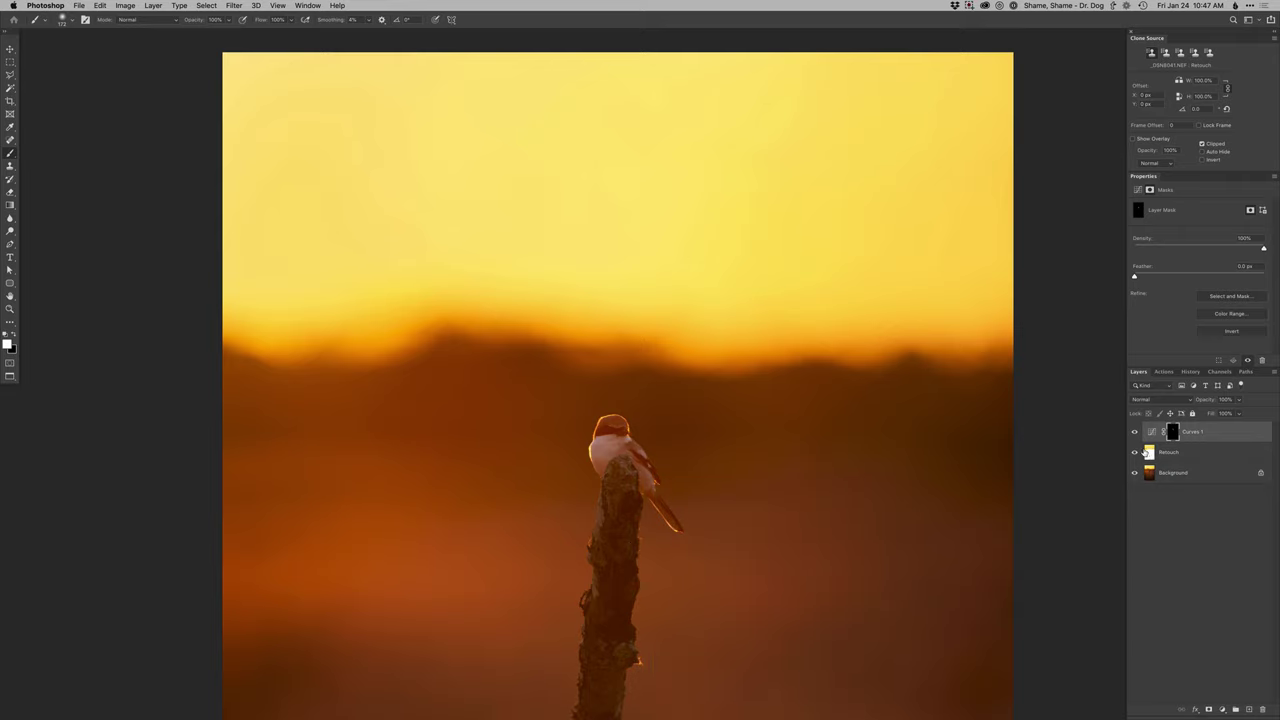
{"action": "left_click", "coordinate": [1172, 431], "text": "ctrl"}
{"action": "key", "text": "ctrl+m"}
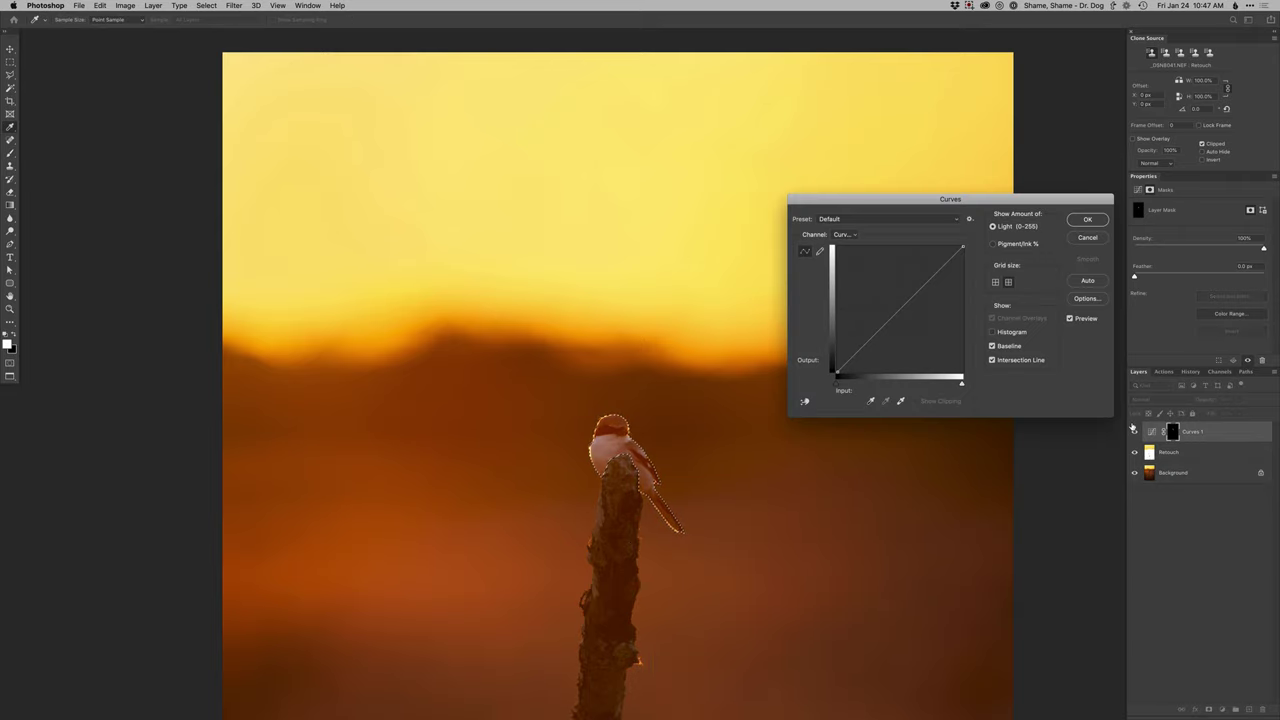
{"action": "key", "text": "Escape"}
{"action": "key", "text": "ctrl+shift+m"}
{"action": "type", "text": "selection"}
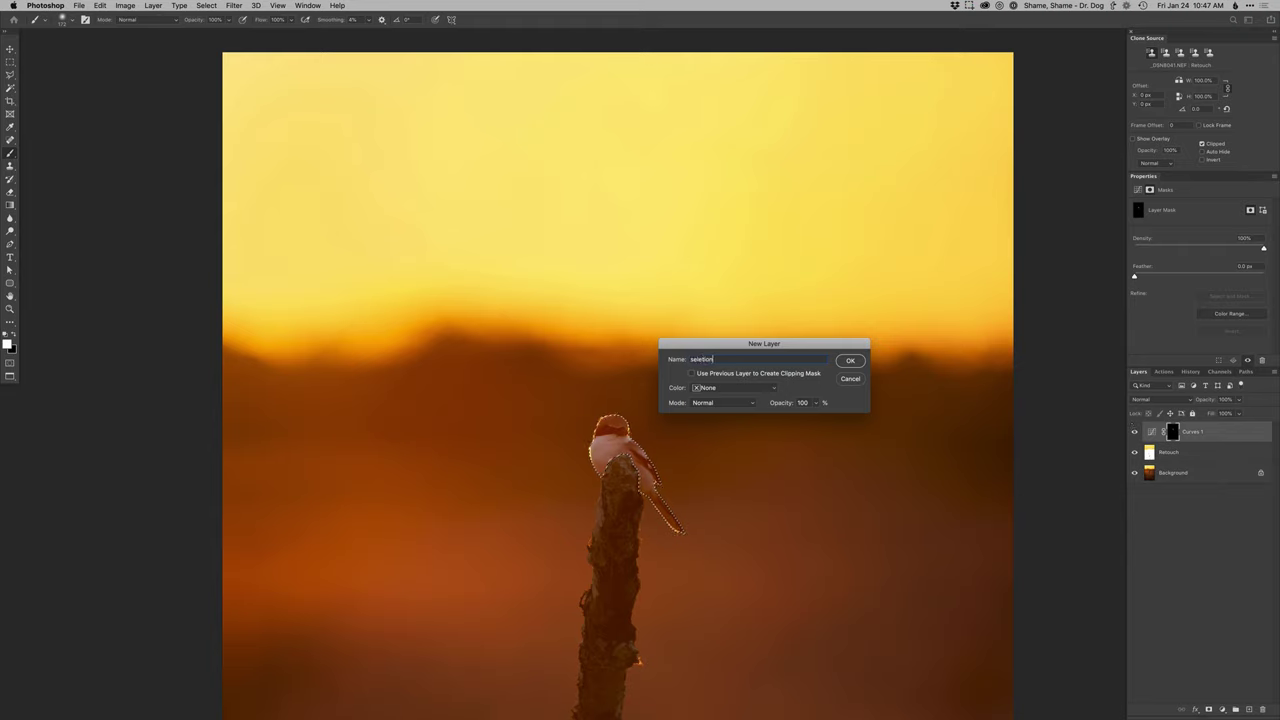
{"action": "key", "text": "Return"}
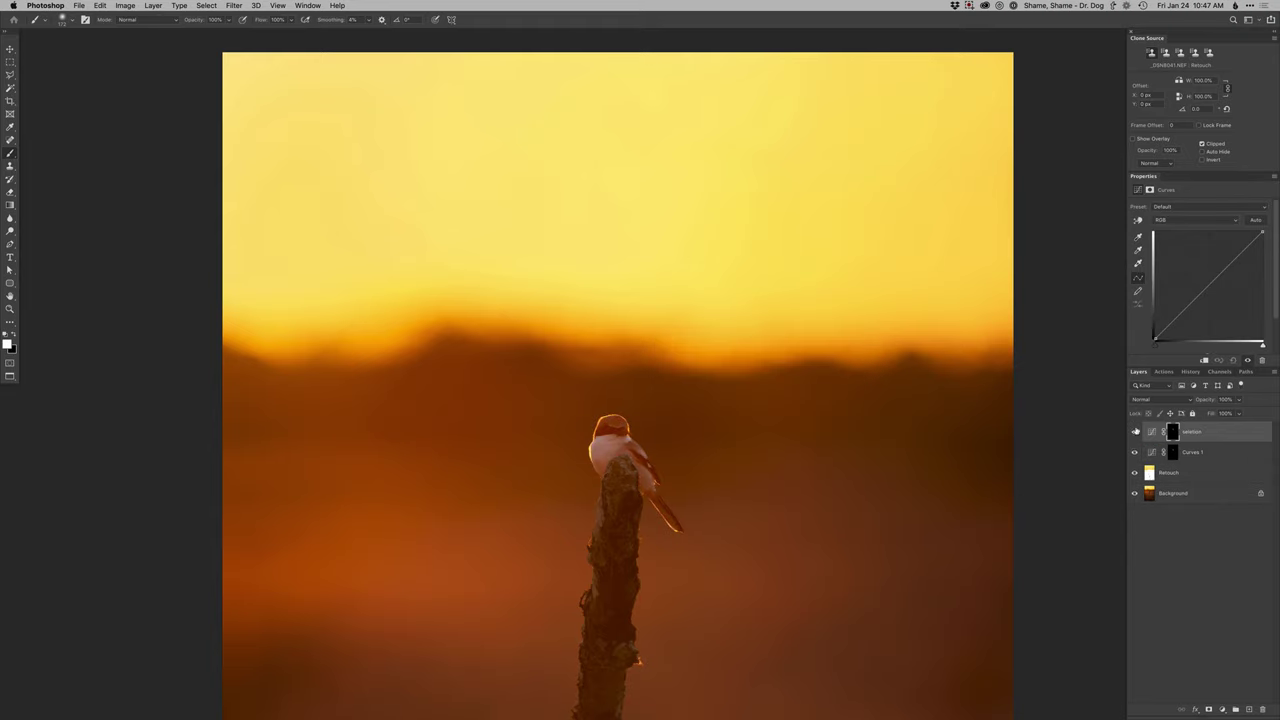
{"action": "left_click", "coordinate": [1135, 431]}
Step: Paint black with a soft brush on the Curves 1 mask to reduce the brightening on the bird's head, wing and tail
{"action": "left_click", "coordinate": [1173, 452]}
{"action": "right_click", "coordinate": [628, 400]}
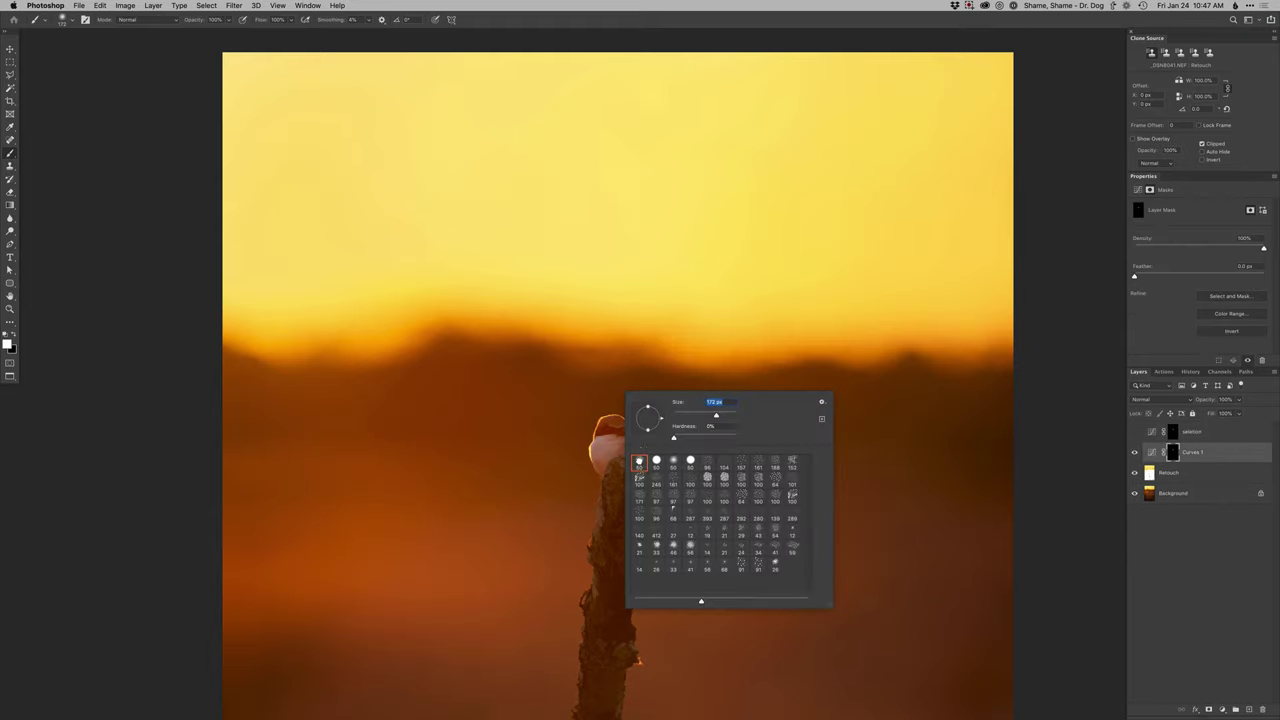
{"action": "left_click", "coordinate": [639, 461]}
{"action": "left_click_drag", "start_coordinate": [620, 427], "coordinate": [627, 418]}
{"action": "key", "text": "x"}
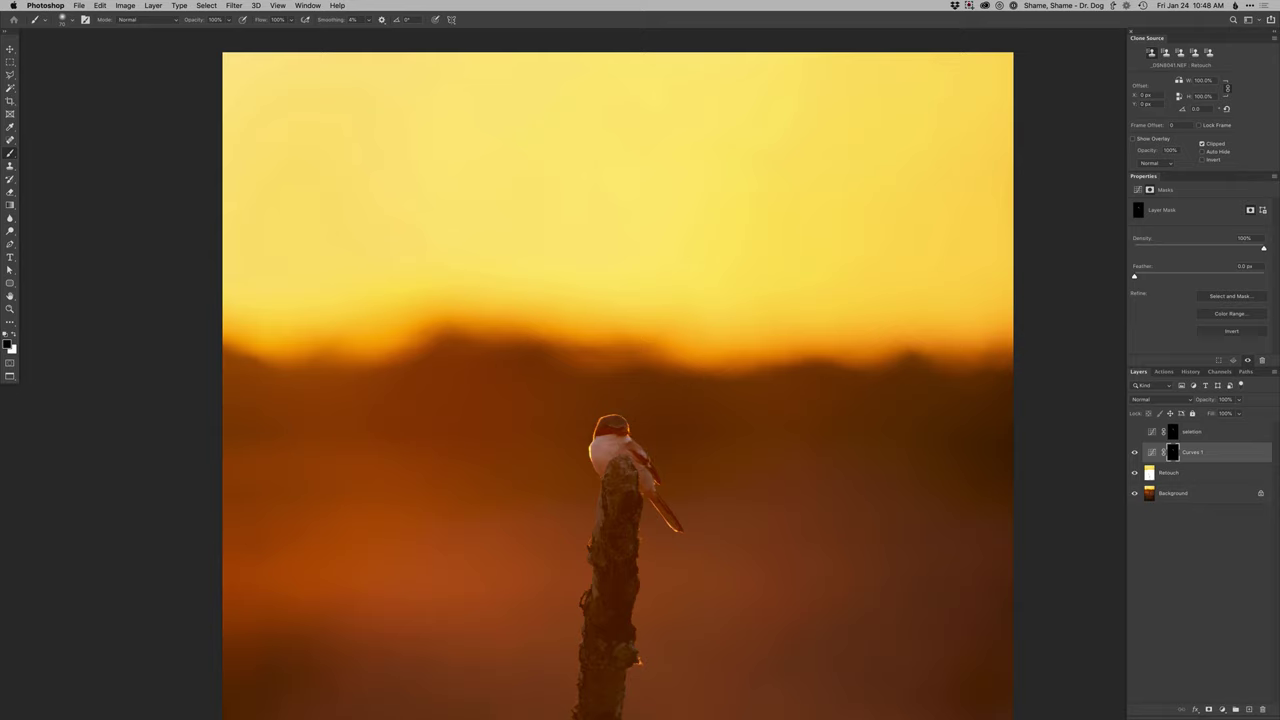
{"action": "left_click_drag", "start_coordinate": [675, 518], "coordinate": [650, 462]}
{"action": "left_click_drag", "start_coordinate": [638, 439], "coordinate": [646, 437]}
{"action": "left_click_drag", "start_coordinate": [602, 466], "coordinate": [598, 466]}
{"action": "left_click", "coordinate": [608, 427], "text": "super"}
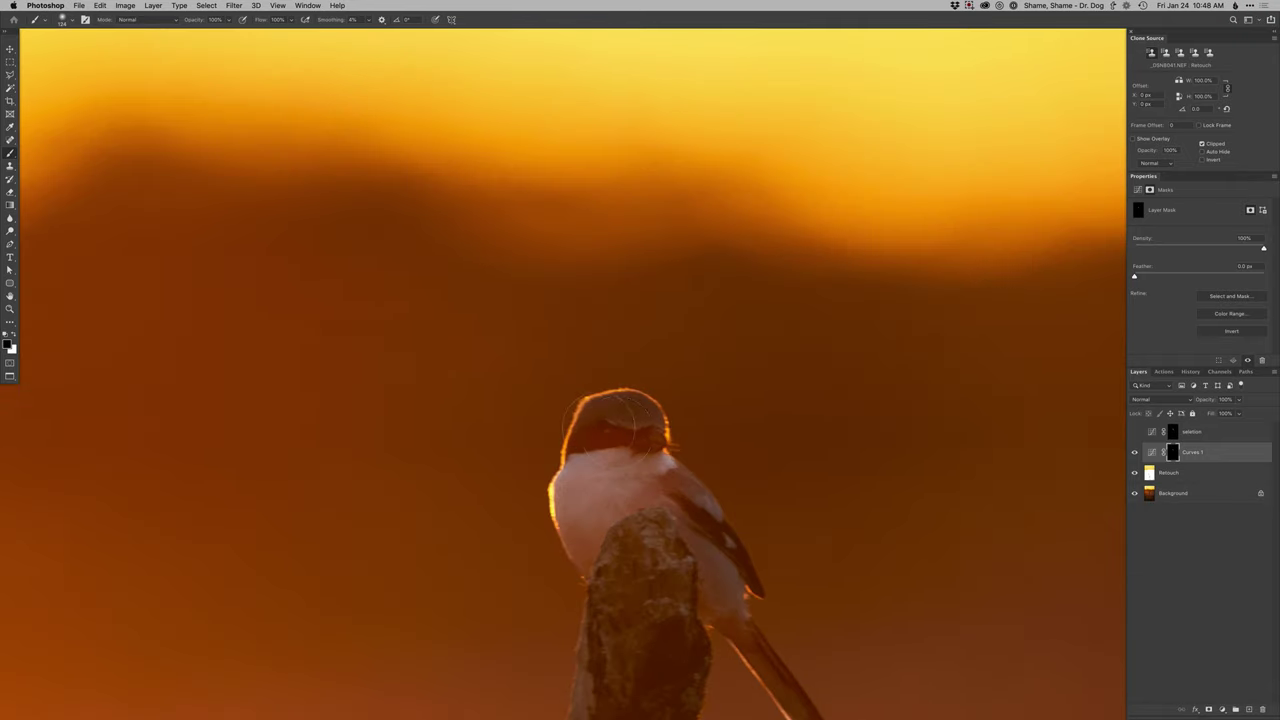
{"action": "mouse_move", "coordinate": [607, 416]}
{"action": "left_mouse_down"}
{"action": "mouse_move", "coordinate": [531, 423]}
{"action": "mouse_move", "coordinate": [565, 403]}
{"action": "left_mouse_up"}
Step: Load the bird selection from the hidden layer's mask, deselect it, and add a brightening Dodge curves layer with a black mask
{"action": "left_click", "coordinate": [1174, 435], "text": "super"}
{"action": "key", "text": "x"}
{"action": "key", "text": "super+d"}
{"action": "key", "text": "F2"}
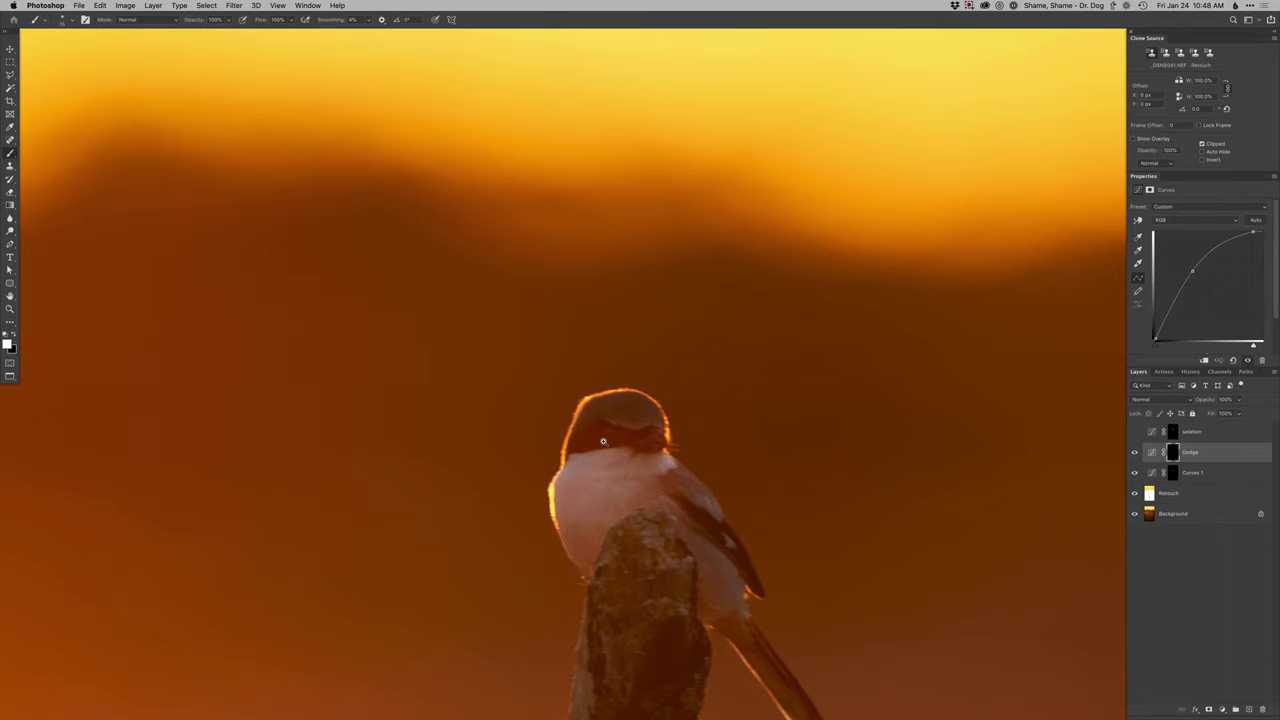
Step: Paint black on the Curves 1 mask over the bird's dark eye band to restore its deep tone
{"action": "left_click", "coordinate": [1174, 473]}
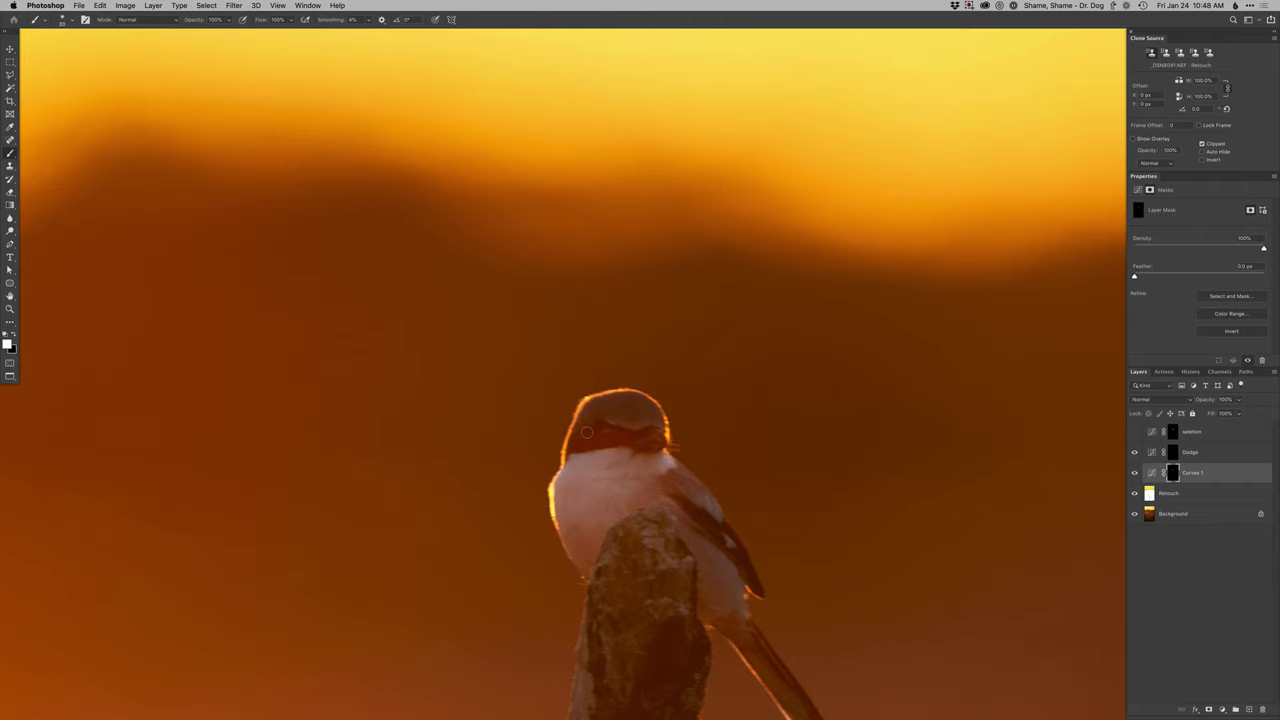
{"action": "key", "text": "x"}
{"action": "left_click_drag", "start_coordinate": [649, 440], "coordinate": [641, 439]}
{"action": "left_click_drag", "start_coordinate": [579, 440], "coordinate": [627, 444]}
{"action": "left_click_drag", "start_coordinate": [627, 441], "coordinate": [607, 456]}
{"action": "left_click", "coordinate": [597, 451], "text": "alt"}
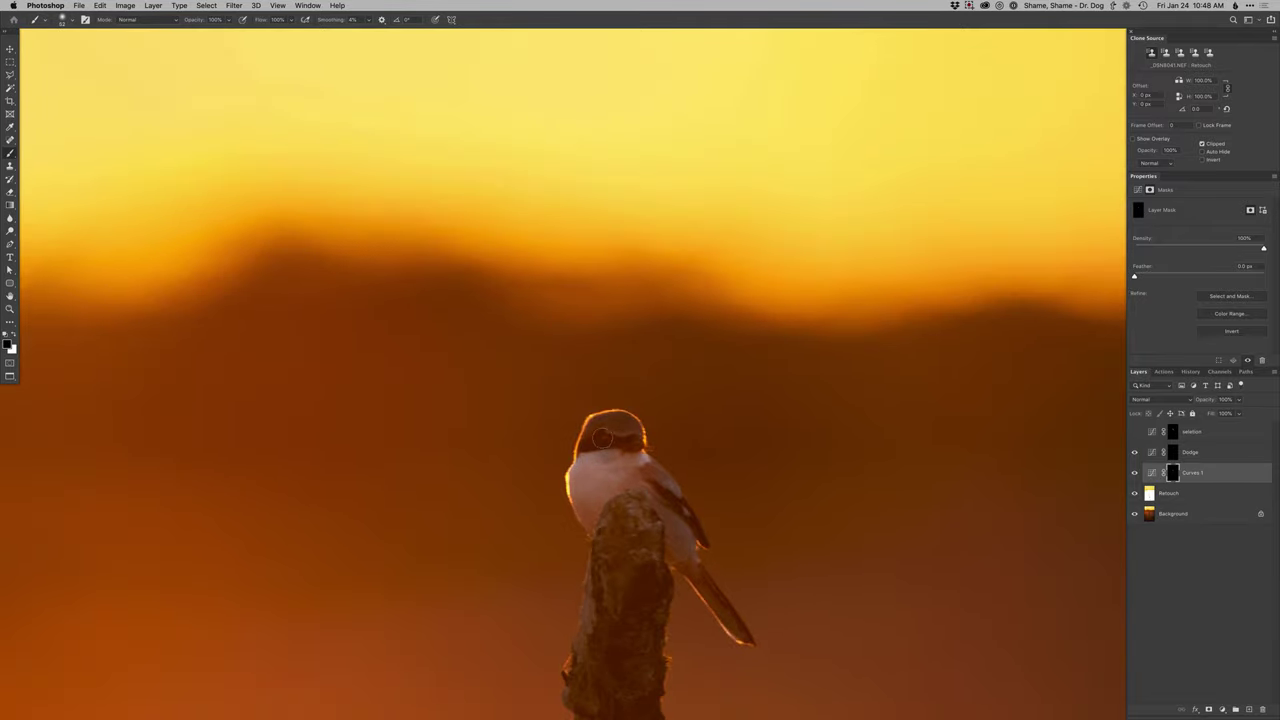
{"action": "left_click_drag", "start_coordinate": [608, 442], "coordinate": [607, 441]}
{"action": "key", "text": "super+plus"}
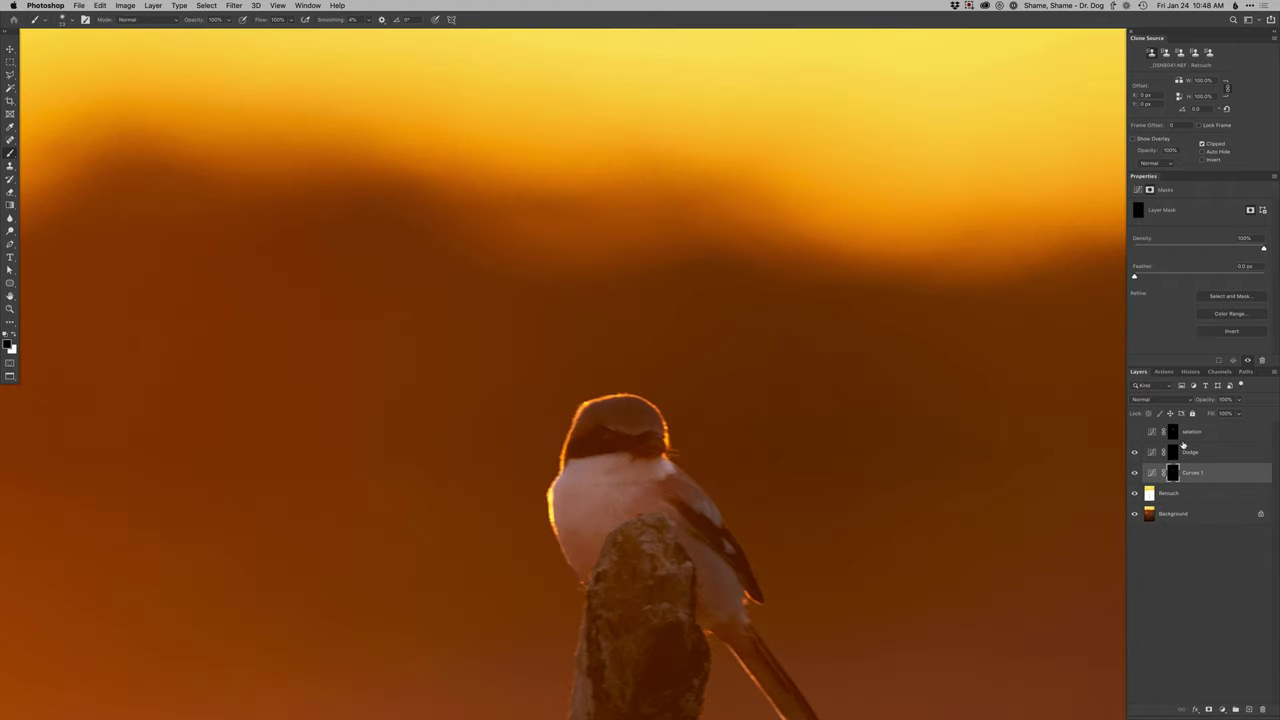
Step: Touch up the bird's eye on the Dodge layer's mask with a very small brush, undoing the last stroke
{"action": "left_click", "coordinate": [1183, 450]}
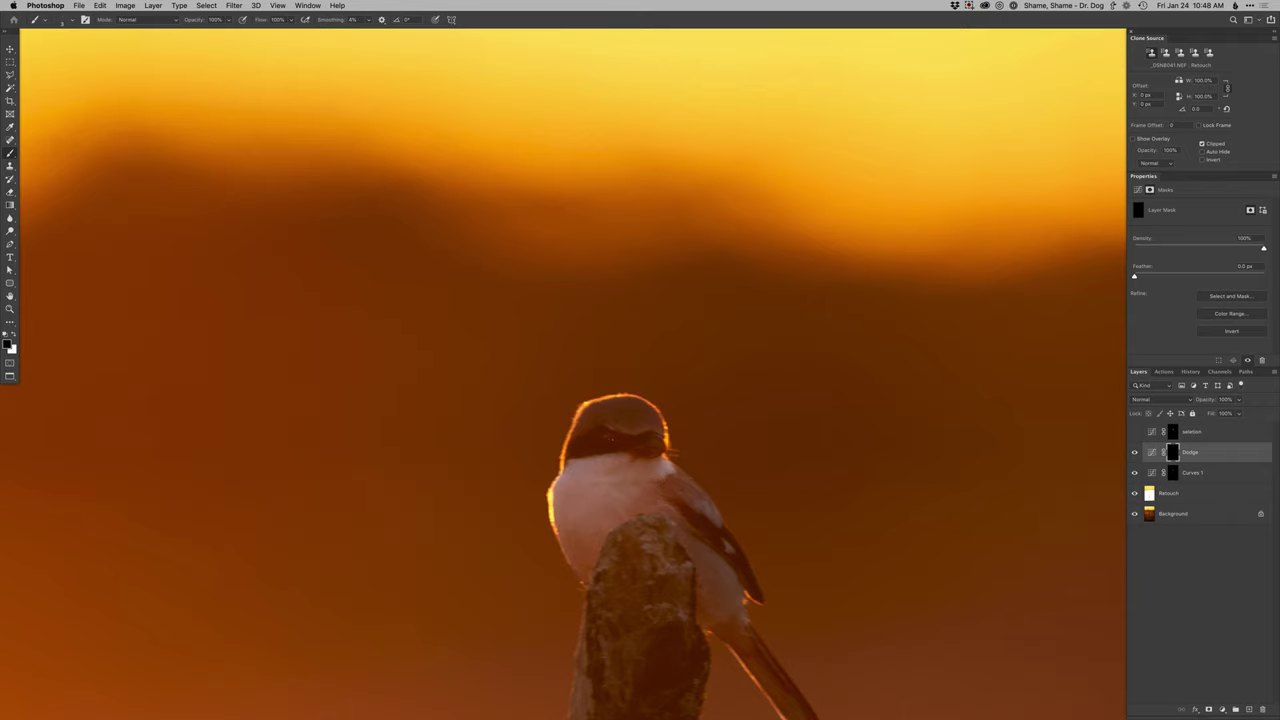
{"action": "key", "text": "x"}
{"action": "key", "text": "super+z"}
{"action": "key", "text": "x"}
{"action": "scroll", "coordinate": [628, 436], "scroll_direction": "down", "scroll_amount": 1}
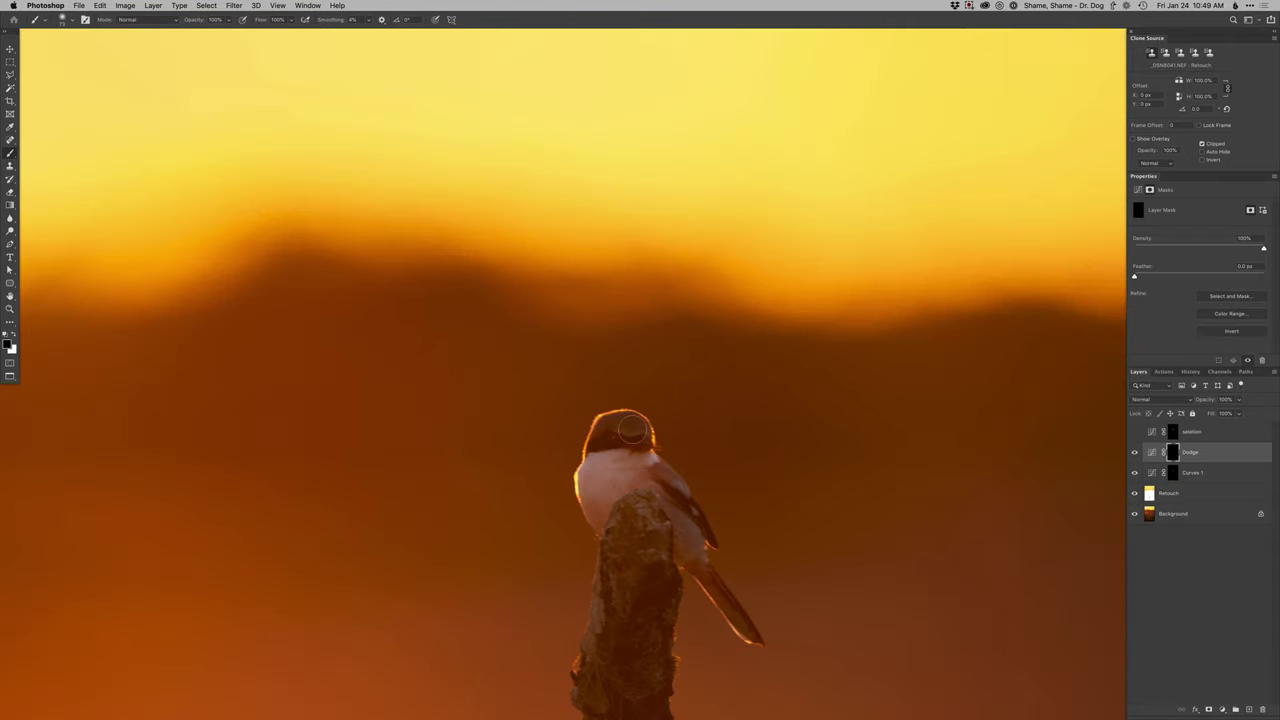
Step: Add a Curves adjustment layer above Dodge that darkens the midtones and highlights, and invert its mask to black
{"action": "key", "text": "super+0"}
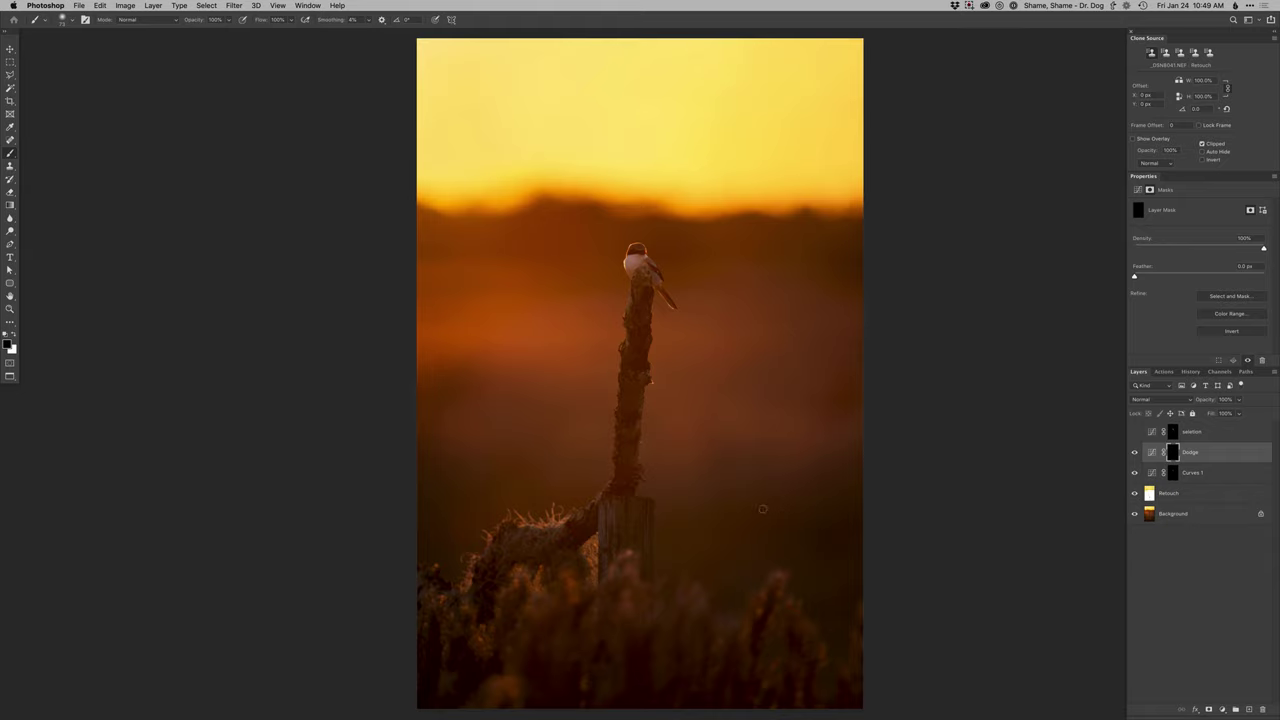
{"action": "key", "text": "super+m"}
{"action": "key", "text": "Return"}
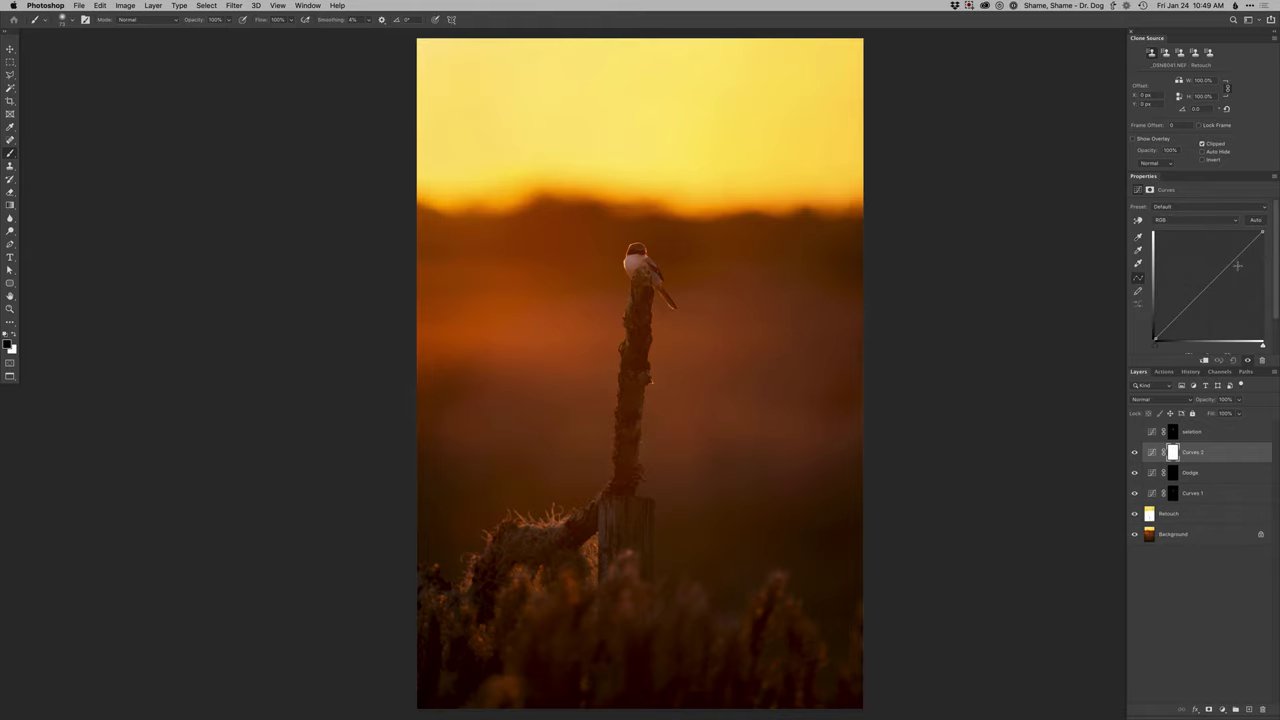
{"action": "left_click_drag", "start_coordinate": [1237, 265], "coordinate": [1226, 279]}
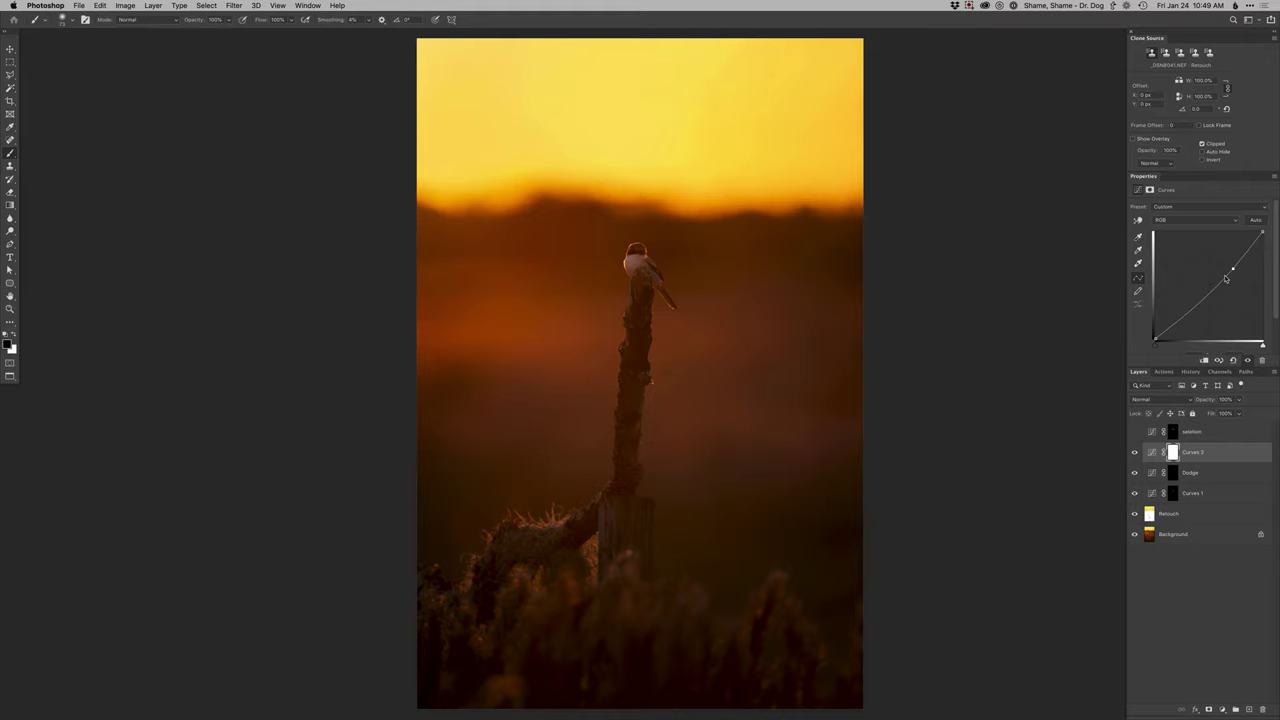
{"action": "left_click_drag", "start_coordinate": [696, 497], "coordinate": [668, 613]}
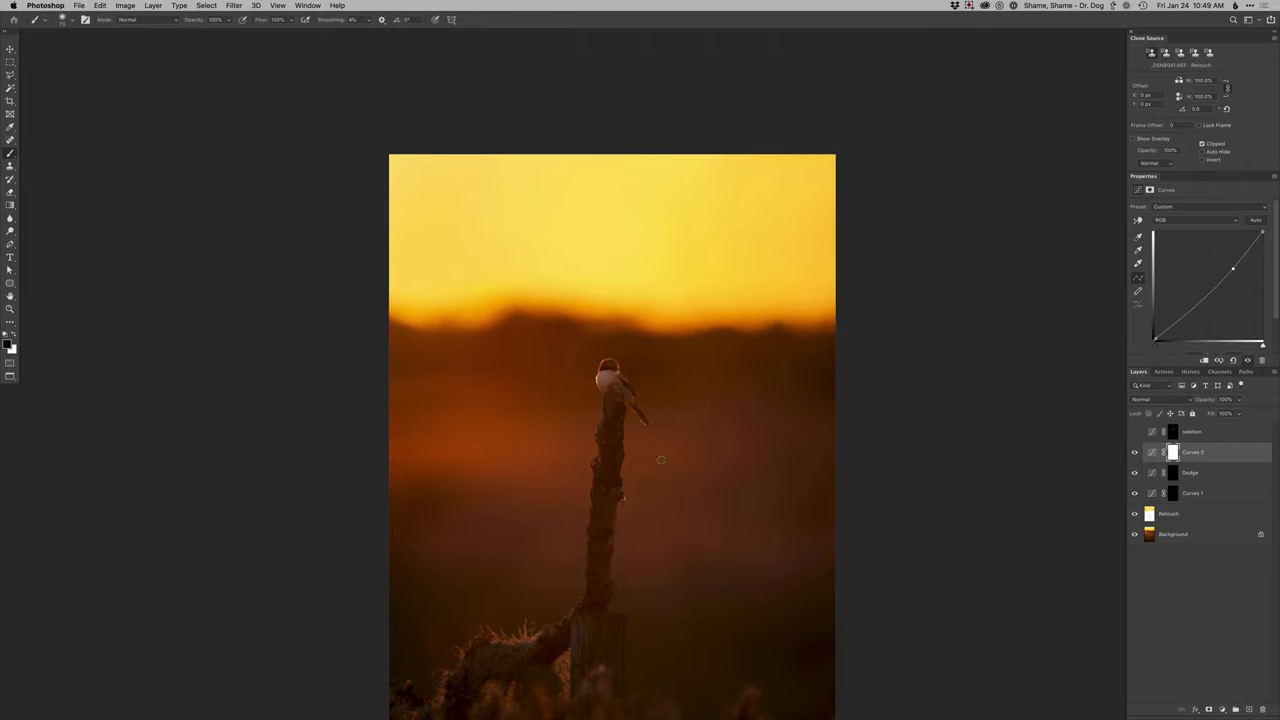
{"action": "key", "text": "super+i"}
Step: Paint white on the Curves 2 mask across the upper sky with a large soft brush to darken it
{"action": "right_click", "coordinate": [652, 375]}
{"action": "key", "text": "Escape"}
{"action": "mouse_move", "coordinate": [660, 429]}
{"action": "left_mouse_down"}
{"action": "mouse_move", "coordinate": [724, 429]}
{"action": "mouse_move", "coordinate": [712, 429]}
{"action": "left_mouse_up"}
{"action": "key", "text": "x"}
{"action": "left_click_drag", "start_coordinate": [838, 305], "coordinate": [705, 405]}
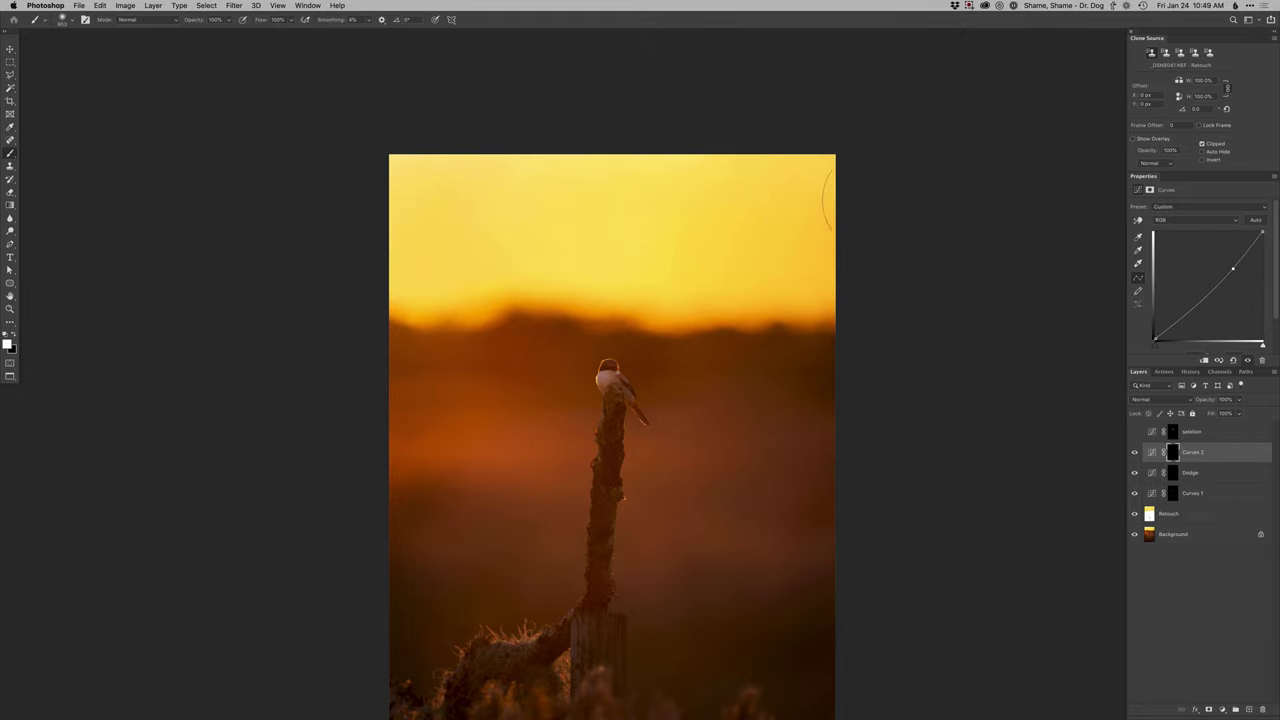
{"action": "mouse_move", "coordinate": [641, 102]}
{"action": "left_mouse_down"}
{"action": "mouse_move", "coordinate": [527, 190]}
{"action": "mouse_move", "coordinate": [974, 193]}
{"action": "left_mouse_up"}
Step: Add another Curves adjustment layer that lowers green and raises red for a warmer tint, and invert its mask
{"action": "key", "text": "super+alt+m"}
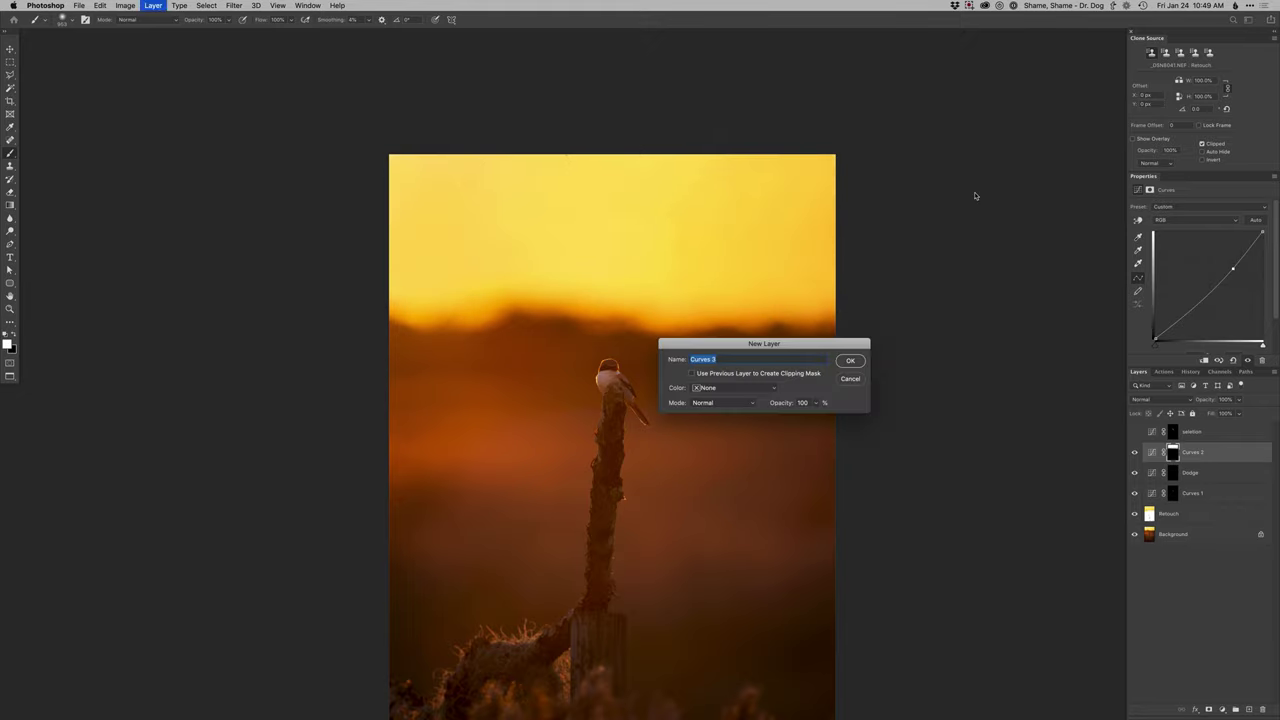
{"action": "key", "text": "Return"}
{"action": "key", "text": "alt+4"}
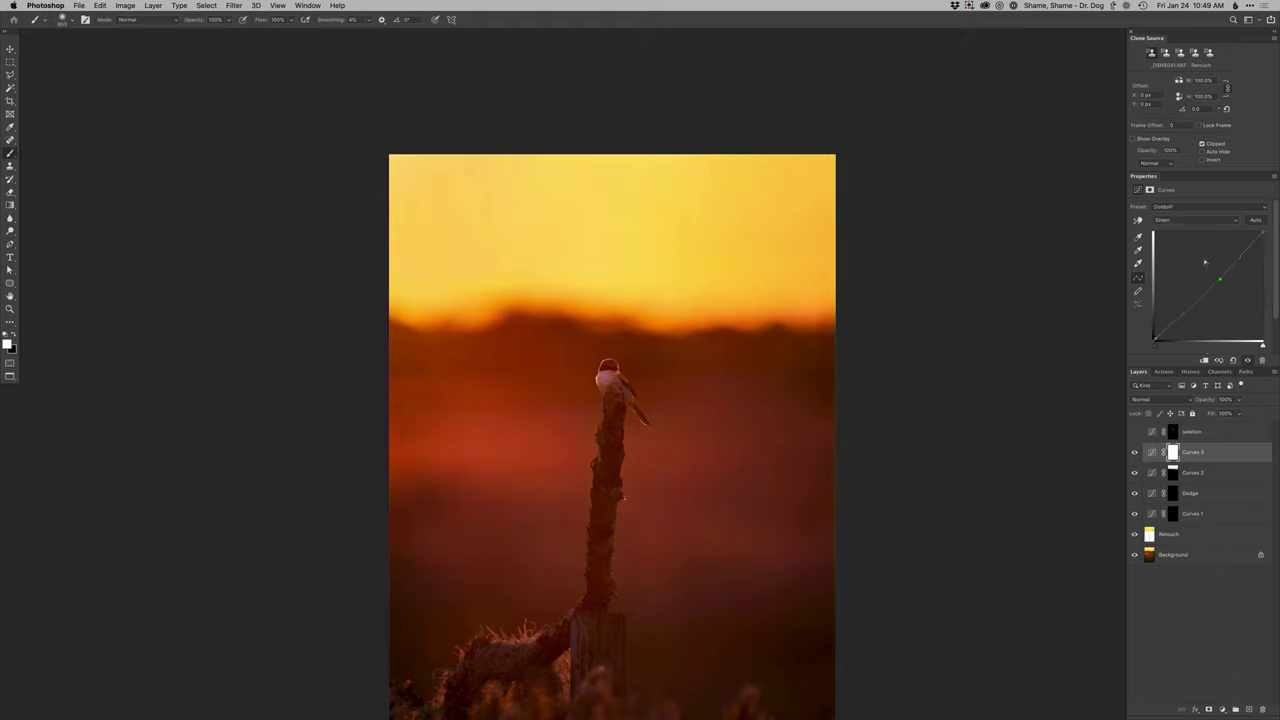
{"action": "left_click", "coordinate": [1205, 262]}
{"action": "key", "text": "alt+2"}
{"action": "key", "text": "alt+3"}
{"action": "key", "text": "super+i"}
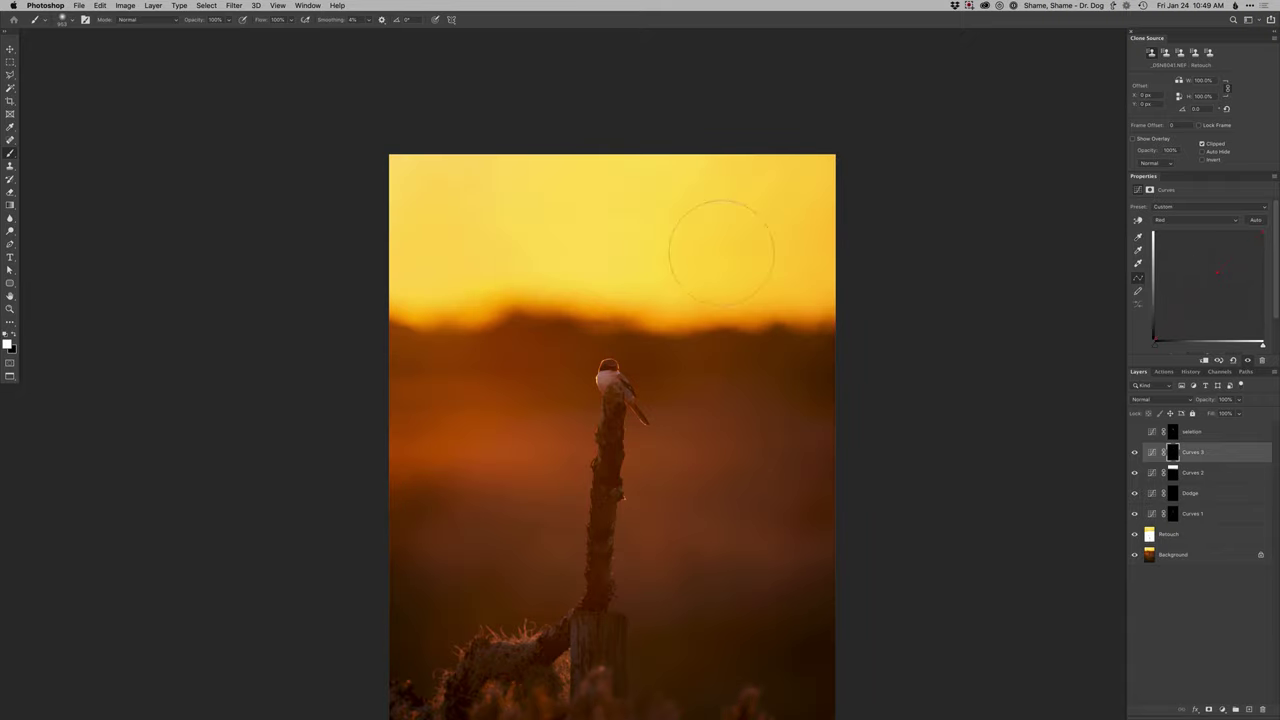
Step: Paint white on the Curves 3 mask over the sky and horizon with a large soft brush to warm them
{"action": "scroll", "coordinate": [729, 257], "scroll_direction": "up", "scroll_amount": 3}
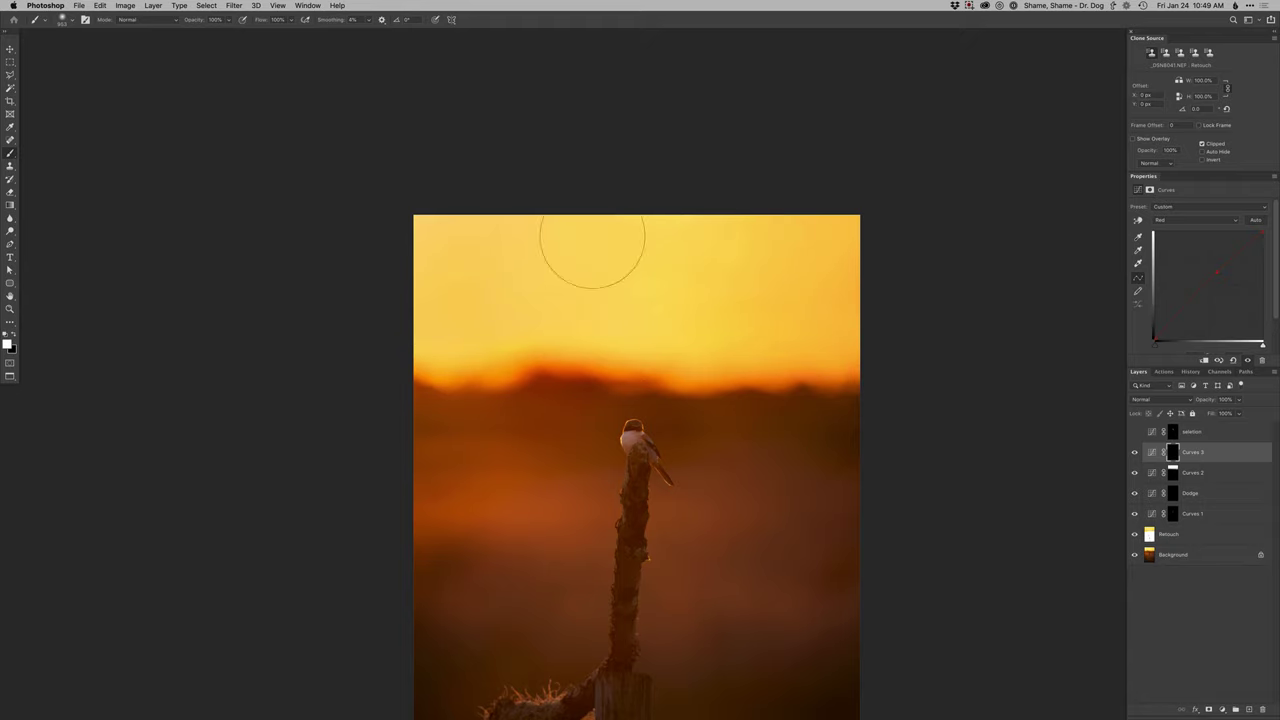
{"action": "left_click_drag", "start_coordinate": [659, 320], "coordinate": [471, 323]}
{"action": "scroll", "coordinate": [702, 273], "scroll_direction": "down", "scroll_amount": 3}
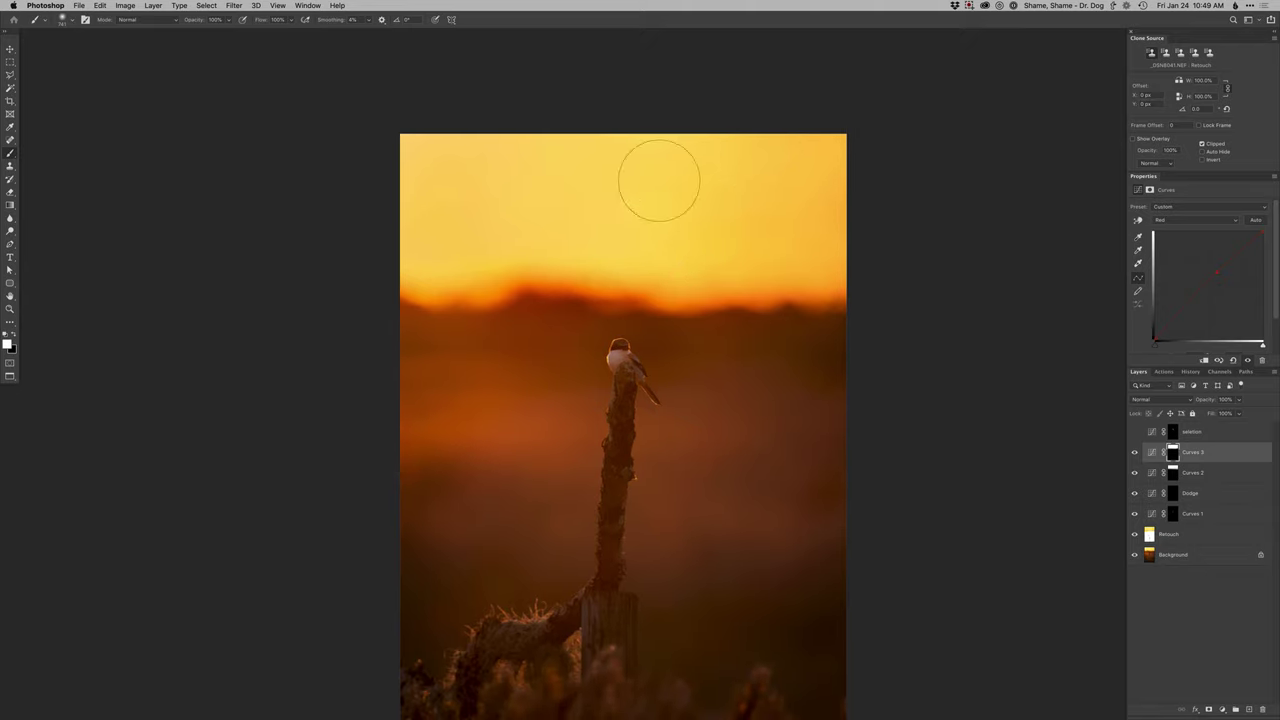
{"action": "scroll", "coordinate": [666, 400], "scroll_direction": "down", "scroll_amount": 5}
{"action": "scroll", "coordinate": [651, 360], "scroll_direction": "up", "scroll_amount": 6}
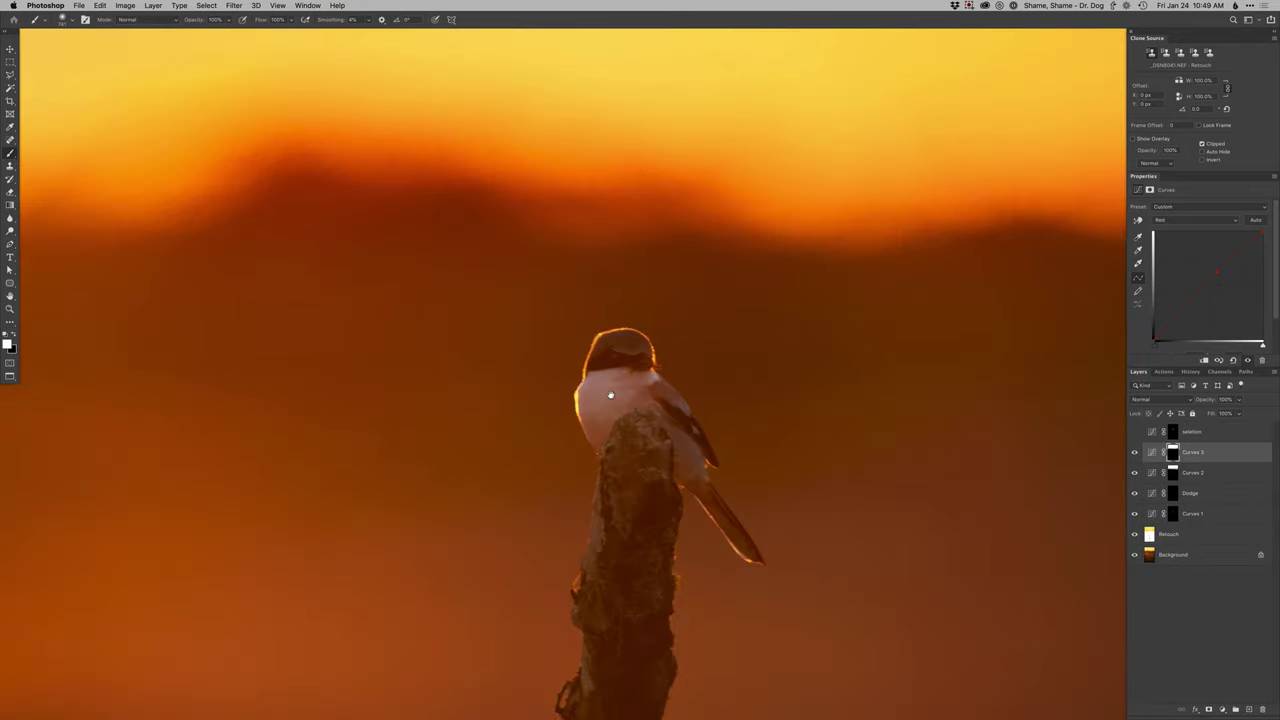
Step: Add a Hue/Saturation adjustment layer above Curves 3, shift the Reds hue slightly positive from the bird's breast, and invert its mask
{"action": "key", "text": "super+u"}
{"action": "key", "text": "Return"}
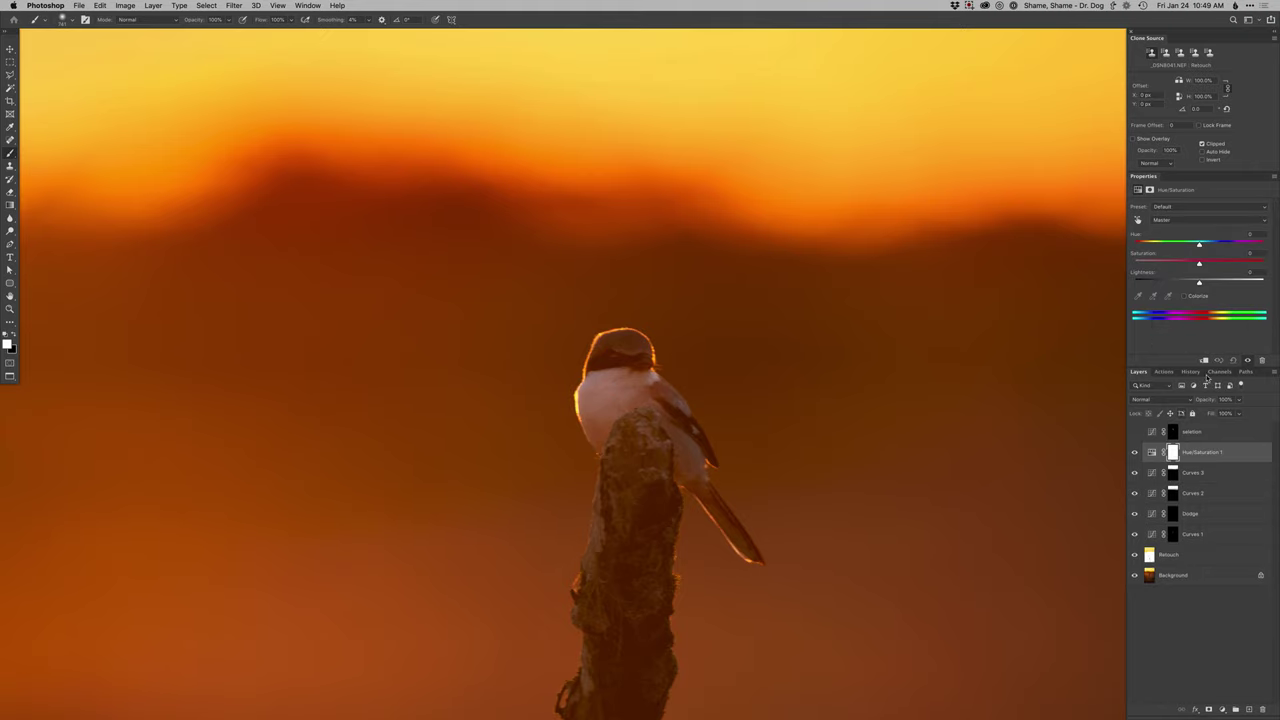
{"action": "mouse_move", "coordinate": [608, 403]}
{"action": "left_mouse_down"}
{"action": "mouse_move", "coordinate": [590, 407]}
{"action": "mouse_move", "coordinate": [615, 405]}
{"action": "mouse_move", "coordinate": [610, 396]}
{"action": "left_mouse_up"}
{"action": "key", "text": "ctrl+i"}
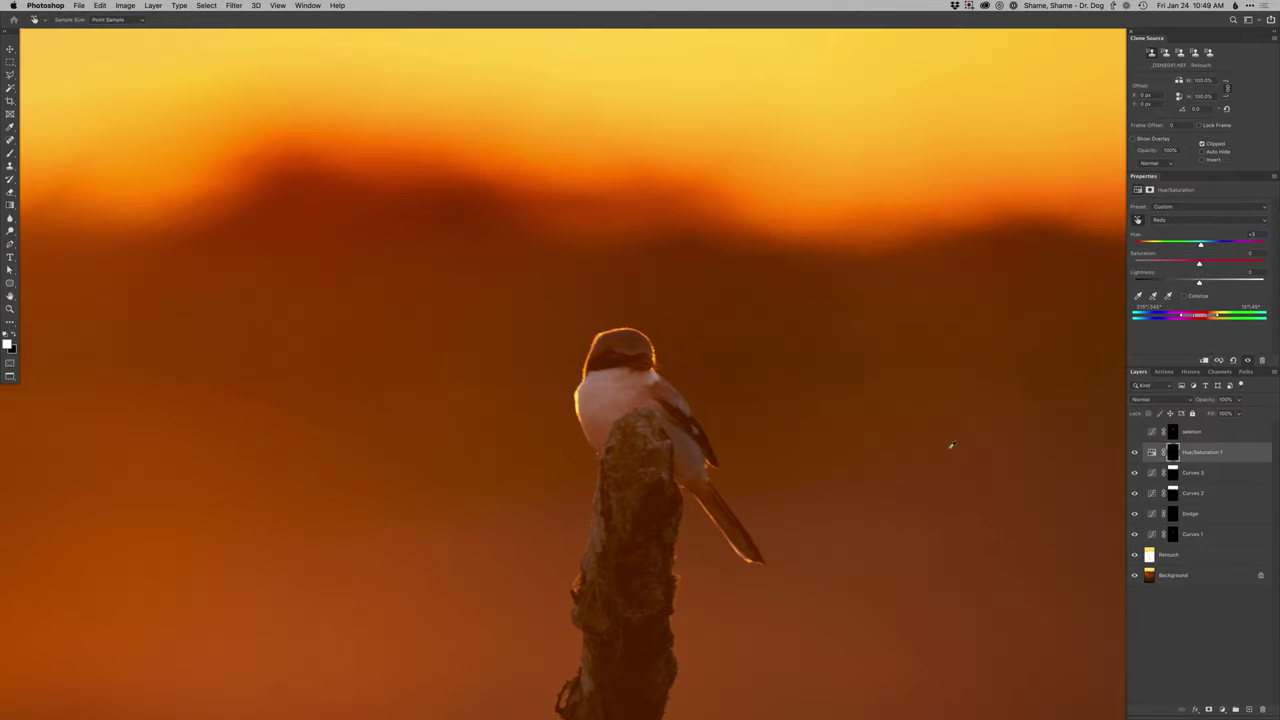
Step: Load the top hidden layer's mask as a selection, hide its outline, and paint the bird on the Hue/Saturation mask with a soft round brush
{"action": "key", "text": "b"}
{"action": "right_click", "coordinate": [641, 466]}
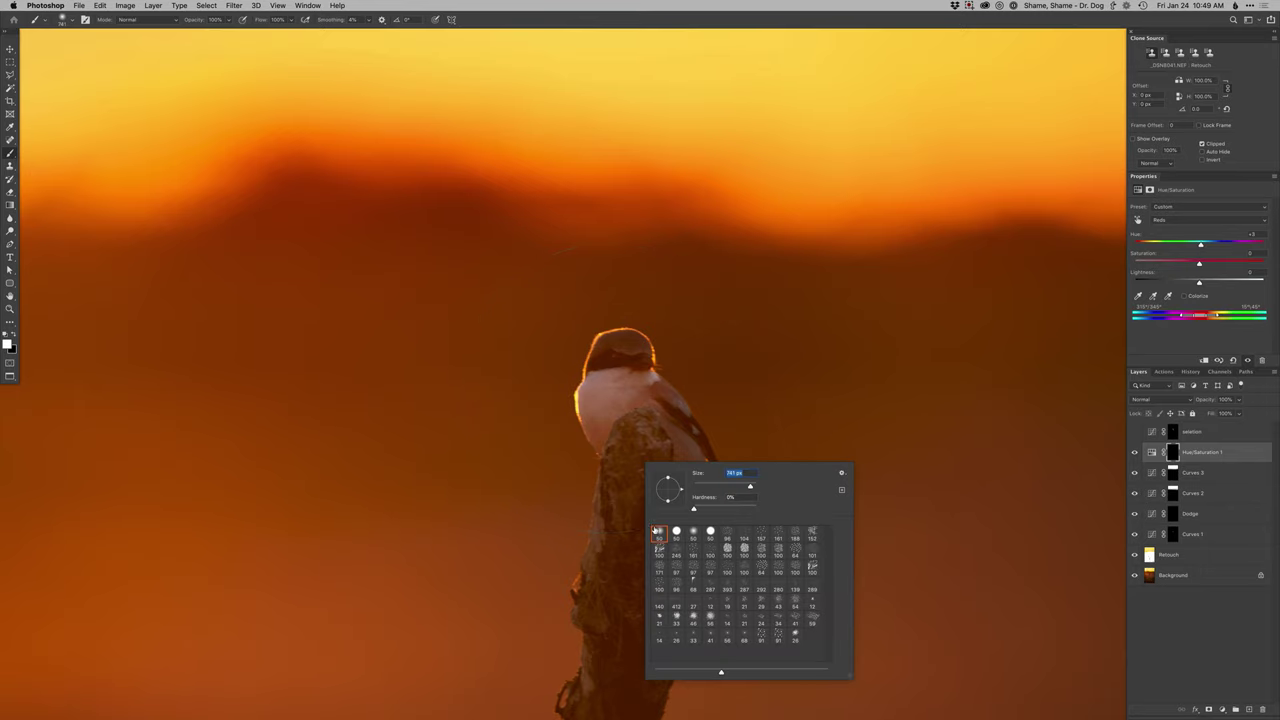
{"action": "left_click", "coordinate": [655, 530]}
{"action": "left_click_drag", "start_coordinate": [620, 520], "coordinate": [646, 518]}
{"action": "left_click", "coordinate": [1171, 434], "text": "super"}
{"action": "key", "text": "ctrl+h"}
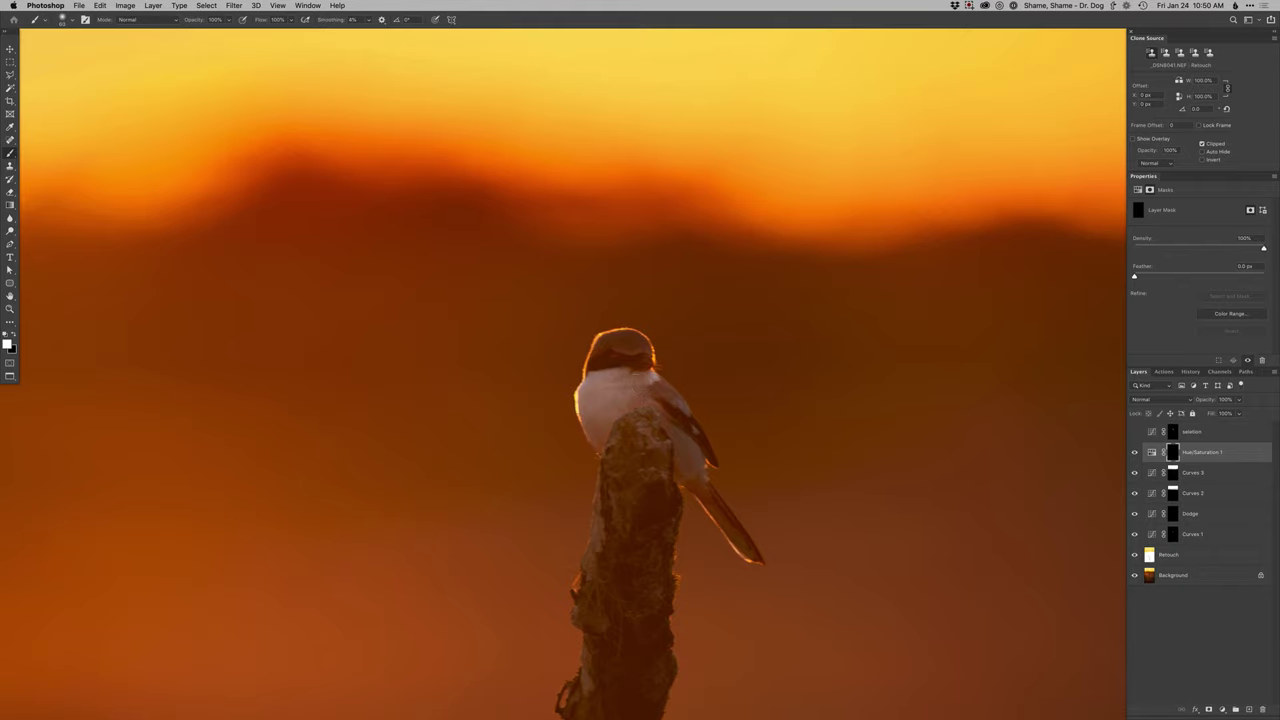
Step: Select the Retouch layer and sample the dark foreground grass below the post with the Clone Stamp tool
{"action": "scroll", "coordinate": [614, 407], "scroll_direction": "down", "scroll_amount": 5}
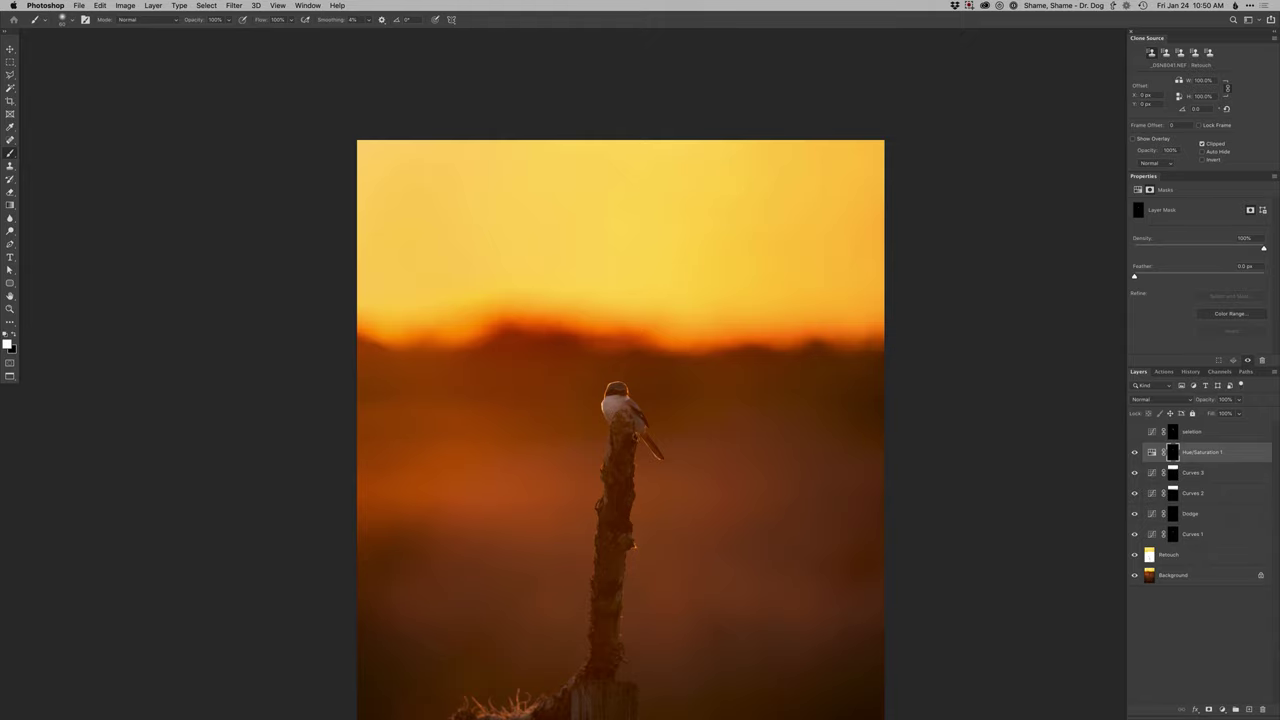
{"action": "scroll", "coordinate": [660, 494], "scroll_direction": "down", "scroll_amount": 2}
{"action": "scroll", "coordinate": [660, 460], "scroll_direction": "down", "scroll_amount": 3}
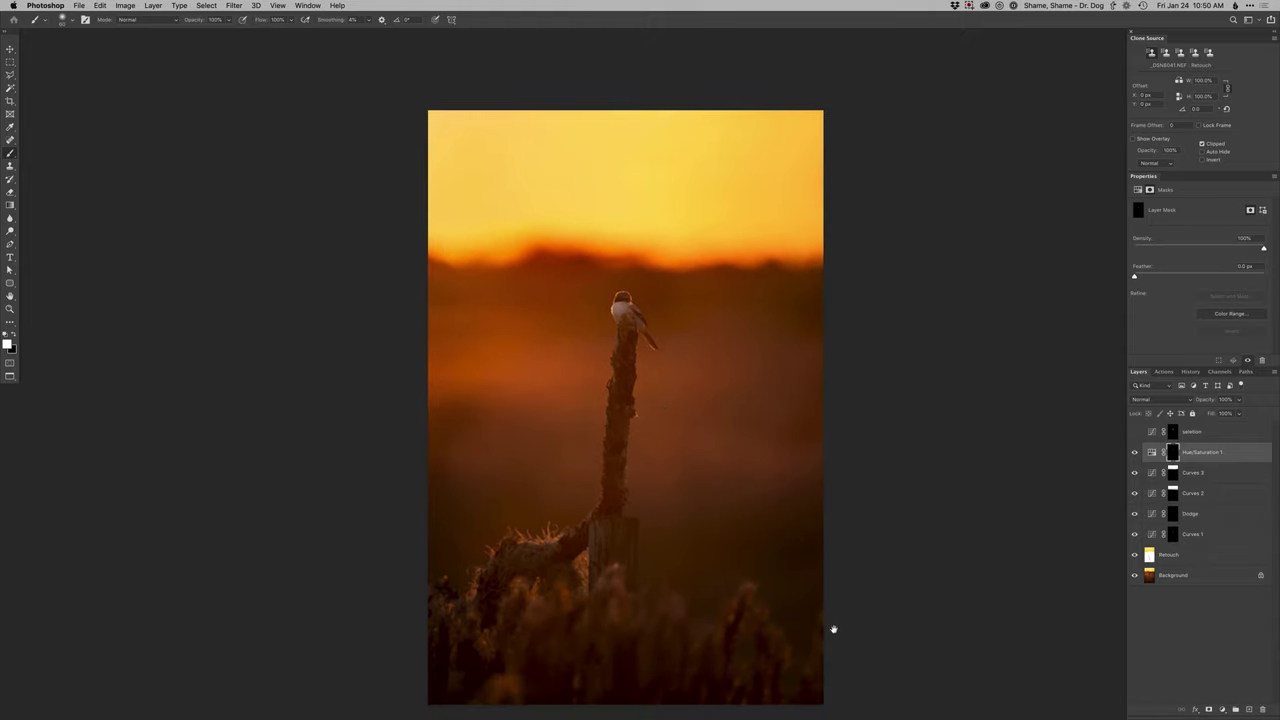
{"action": "left_click", "coordinate": [1162, 555]}
{"action": "key", "text": "s"}
{"action": "scroll", "coordinate": [652, 632], "scroll_direction": "down", "scroll_amount": 1}
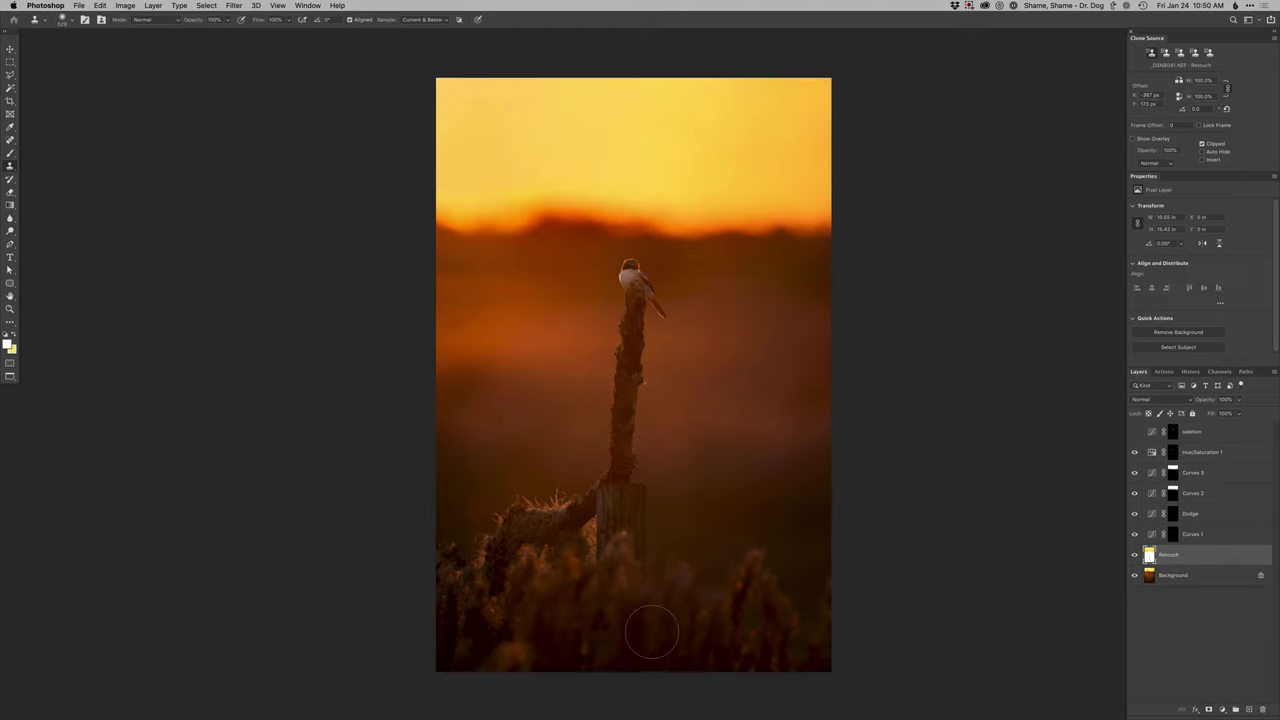
{"action": "left_click", "coordinate": [645, 636], "text": "alt"}
{"action": "scroll", "coordinate": [770, 590], "scroll_direction": "right", "scroll_amount": 1}
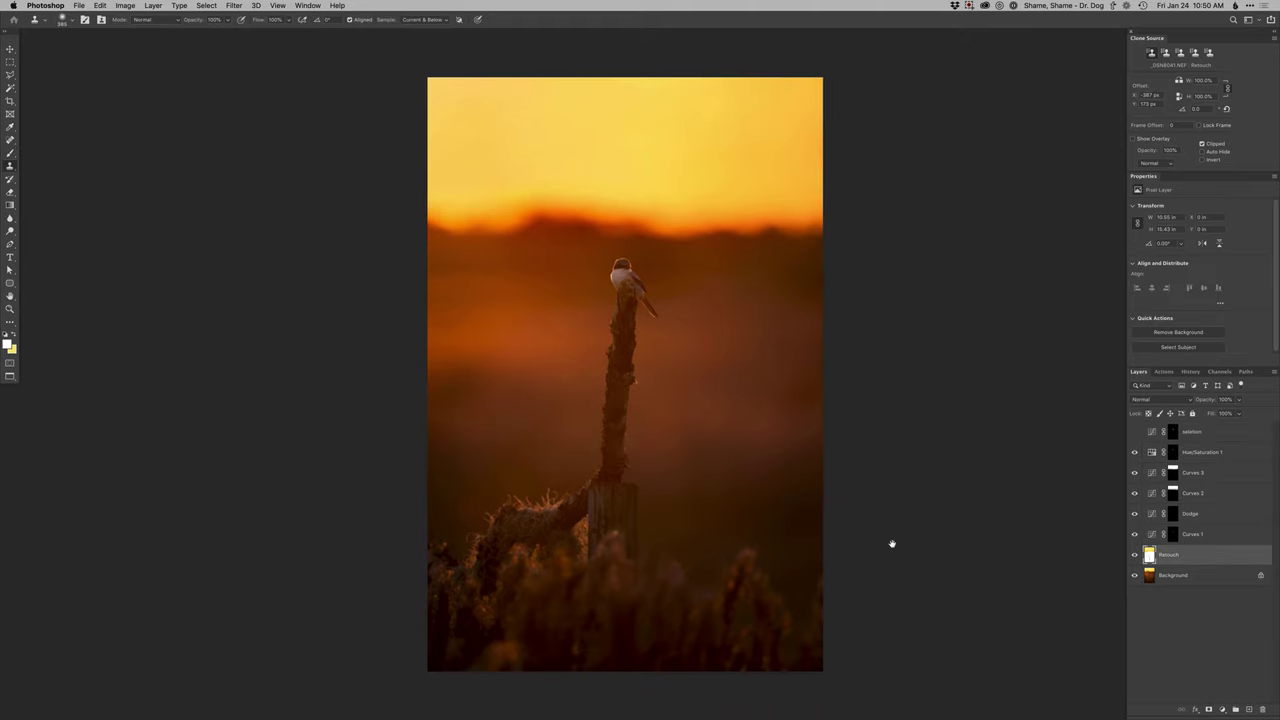
Step: Compare the edit with the original by isolating the Background layer and restoring all the other layers twice
{"action": "left_click", "coordinate": [1135, 577], "text": "alt"}
{"action": "left_click", "coordinate": [1135, 578], "text": "alt"}
{"action": "left_click", "coordinate": [1135, 578], "text": "alt"}
{"action": "left_click", "coordinate": [1135, 578], "text": "alt"}
Step: Switch to Lightroom Classic and compare the original and edited bird photos one after the other at full view
{"action": "key", "text": "super+Tab"}
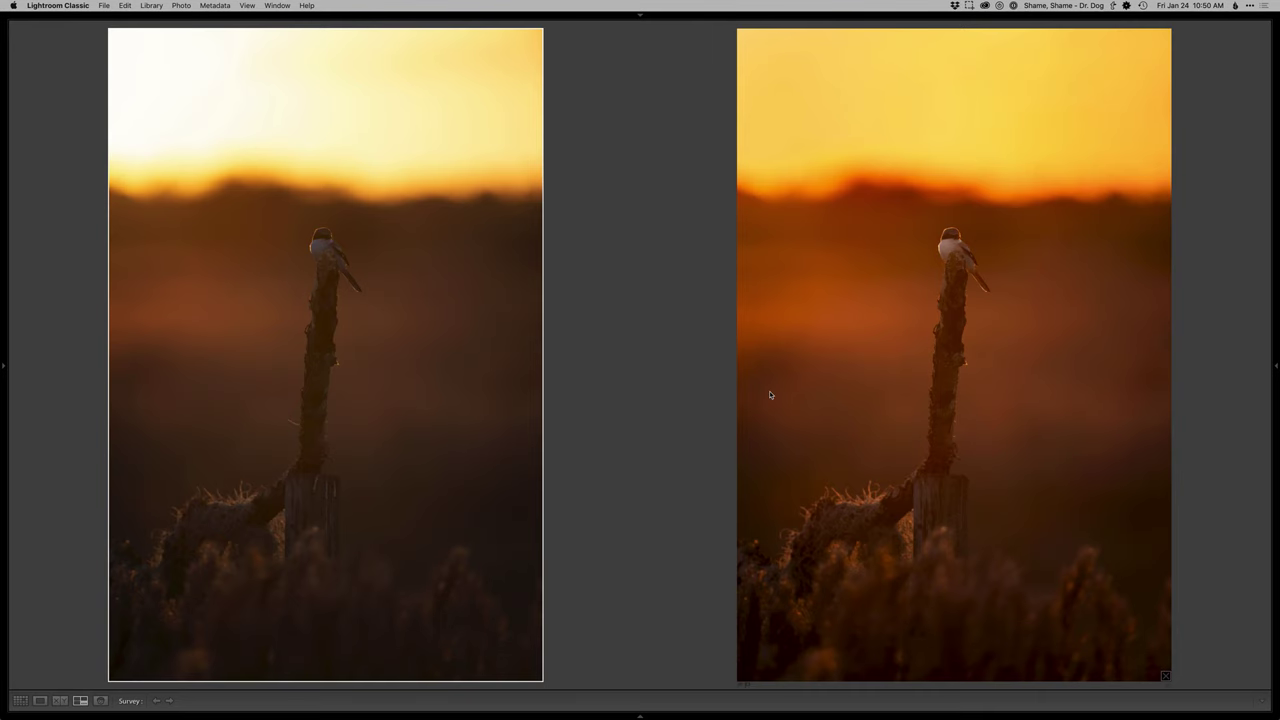
{"action": "double_click", "coordinate": [459, 424]}
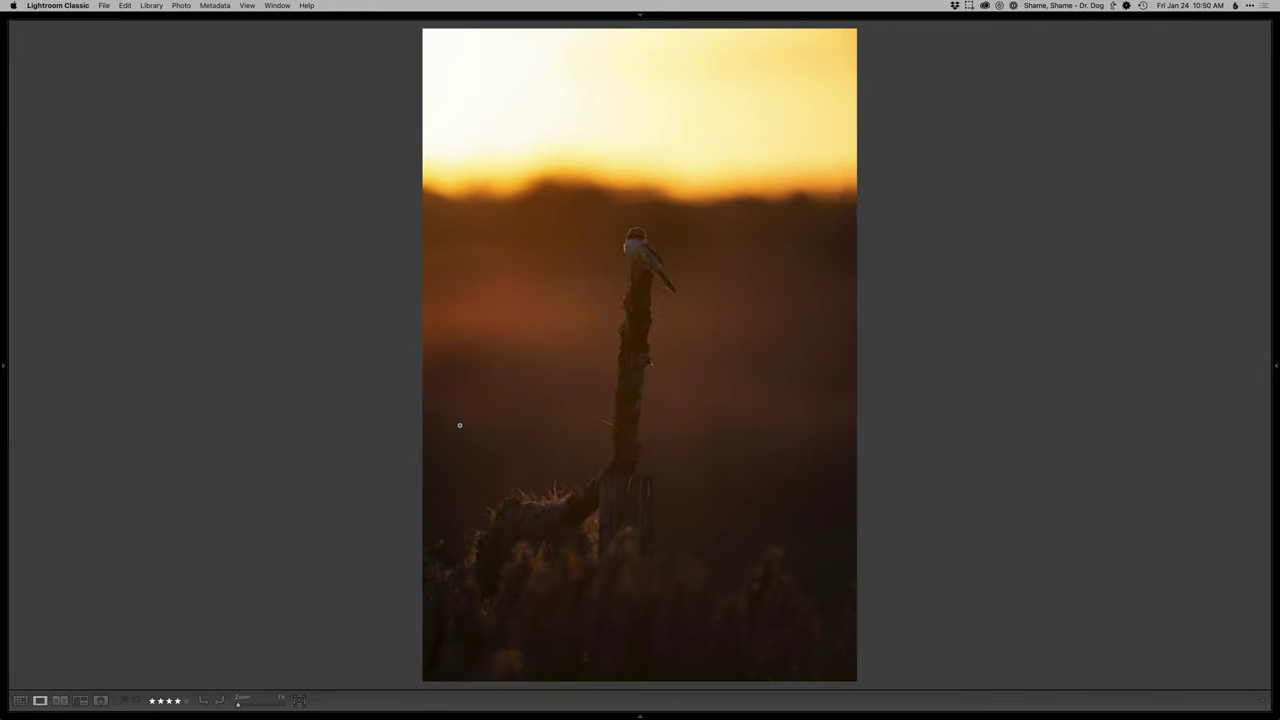
{"action": "key", "text": "Right"}
{"action": "key", "text": "Right"}
{"action": "key", "text": "Left"}
{"action": "key", "text": "n"}
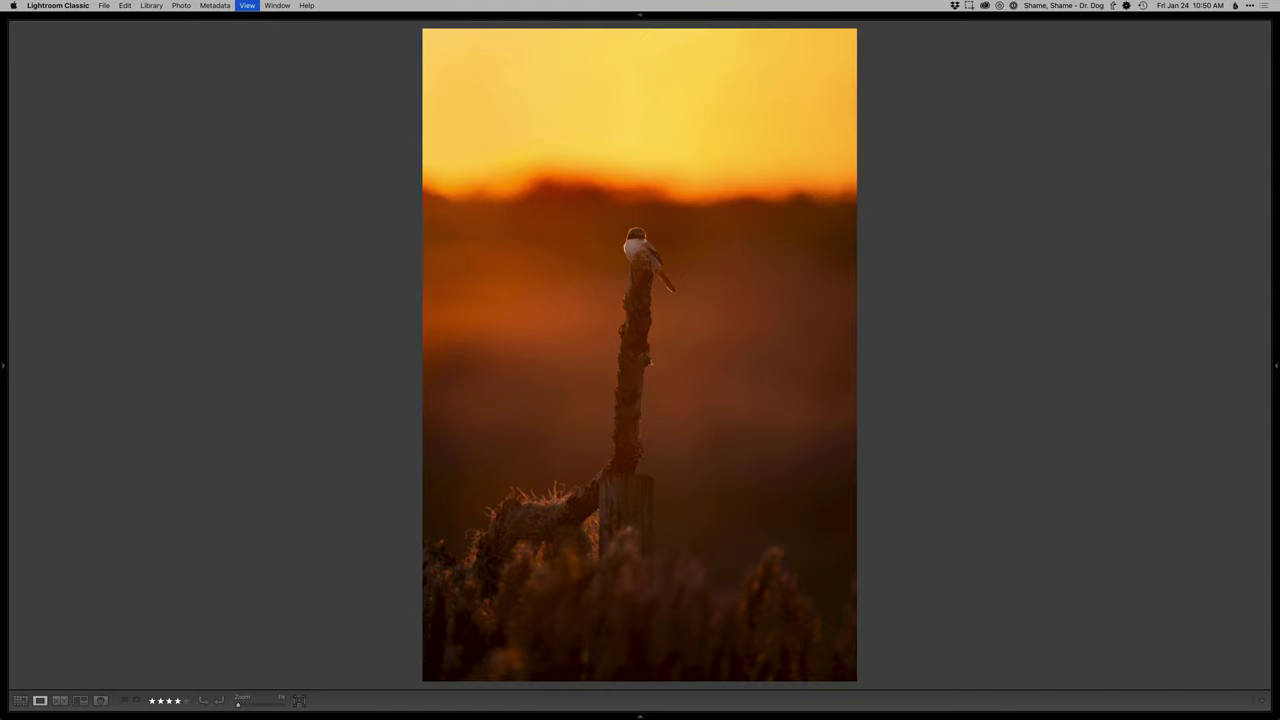